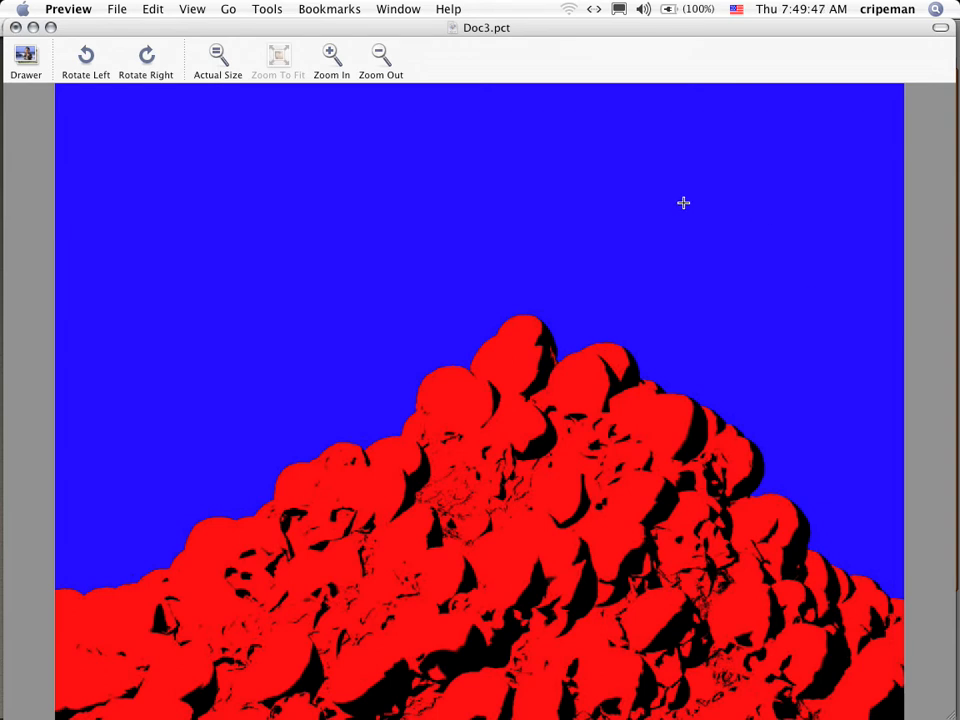
Switch to Poser and spawn a separate prop from the skeleton figure's head with the Grouping Tool
{"action": "key", "text": "super+Tab"}
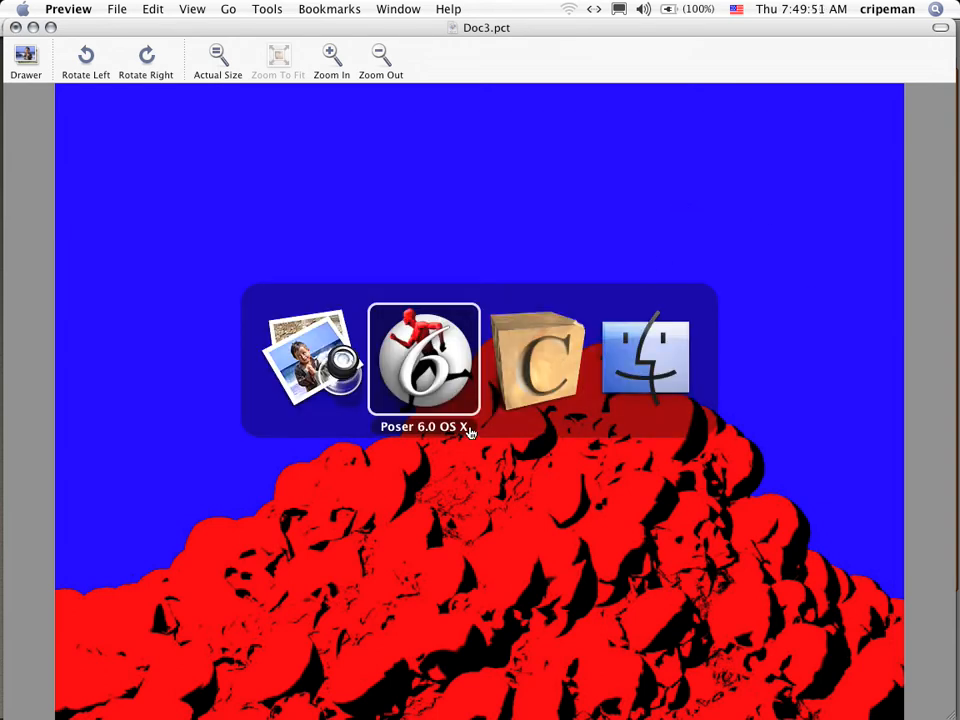
{"action": "left_click", "coordinate": [448, 390]}
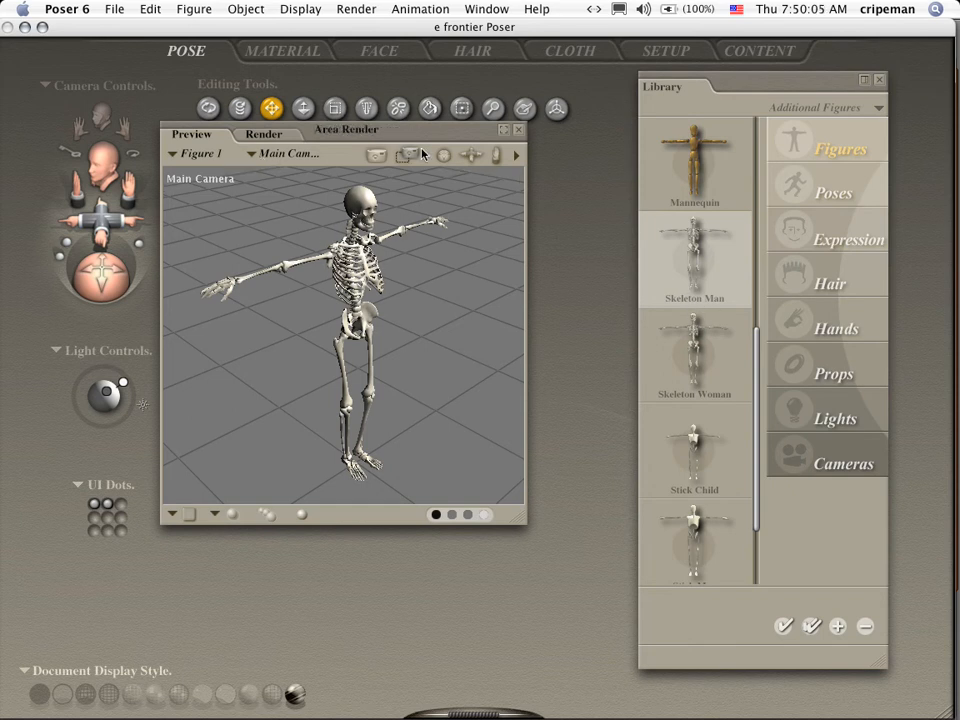
{"action": "left_click", "coordinate": [462, 110]}
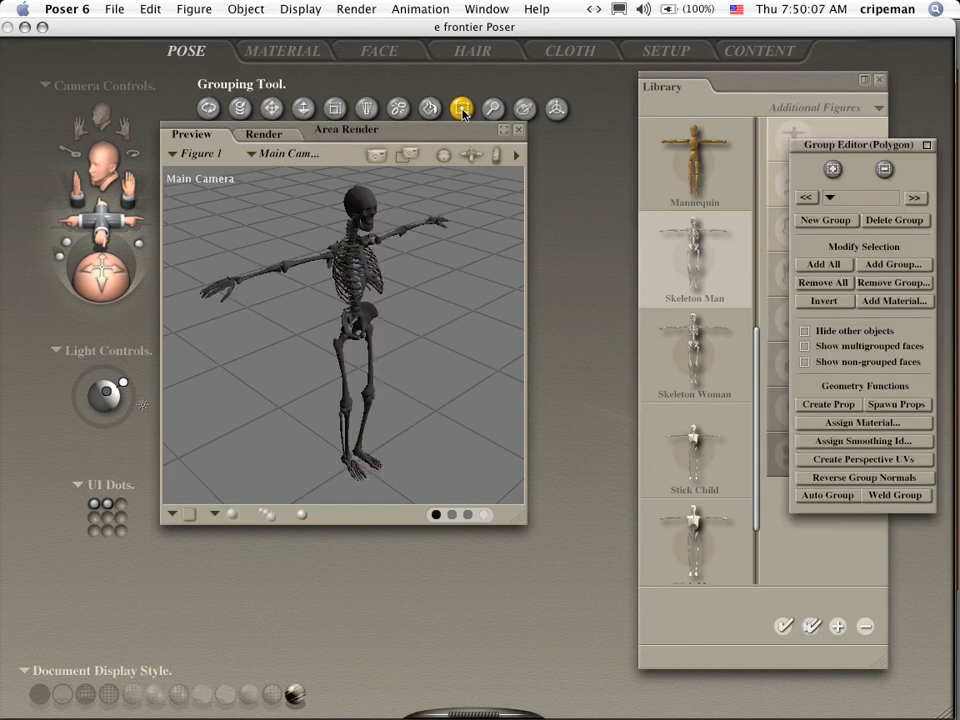
{"action": "left_click", "coordinate": [358, 192]}
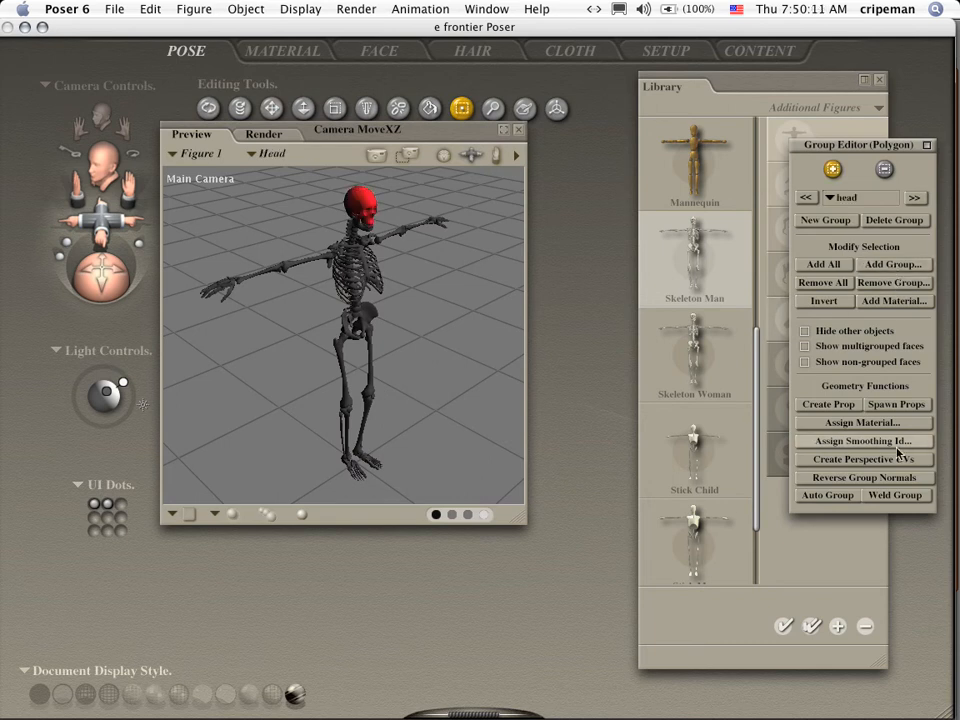
{"action": "left_click", "coordinate": [890, 405]}
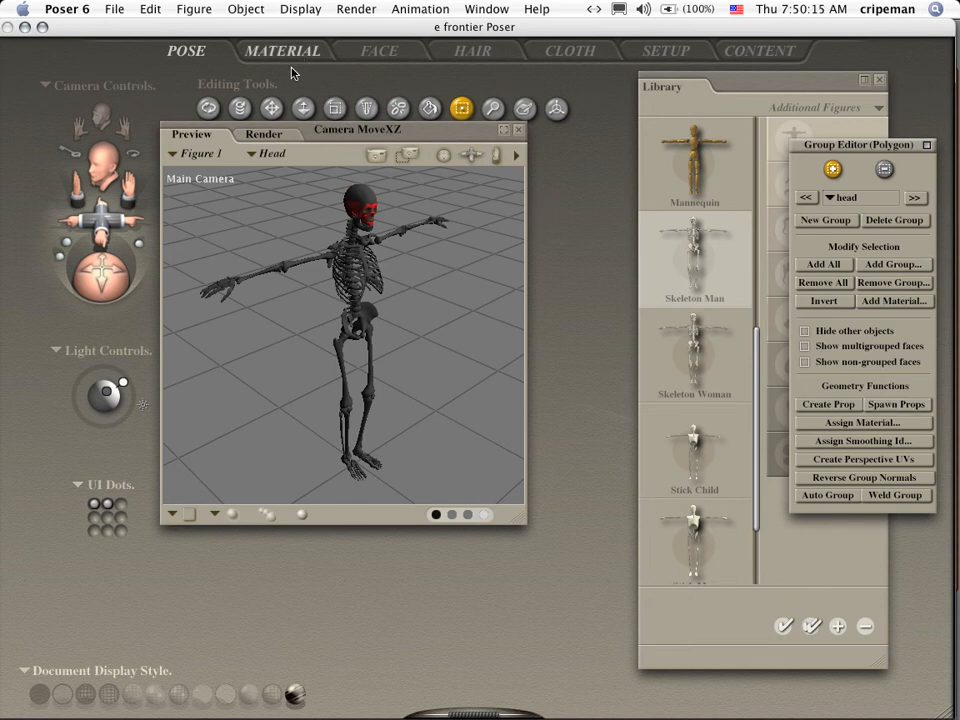
{"action": "left_click", "coordinate": [930, 148]}
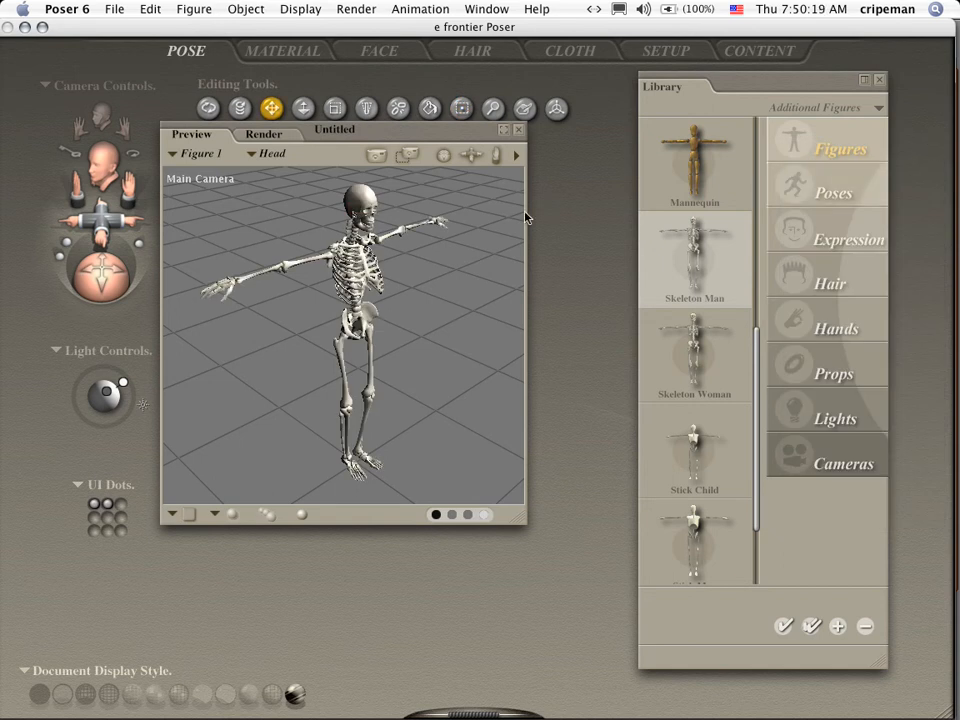
Delete the skeleton figure, keeping only the spawned head prop in the scene
{"action": "left_click", "coordinate": [358, 277]}
{"action": "key", "text": "Delete"}
{"action": "left_click", "coordinate": [590, 449]}
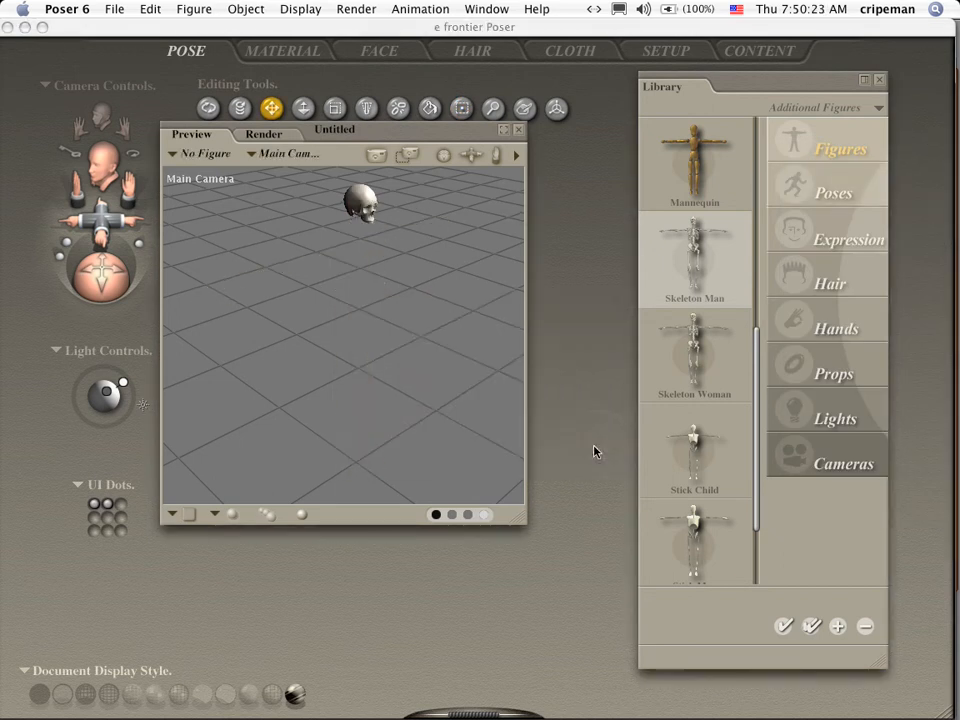
Export the head prop as Wavefront OBJ, including only the head and leaving out the ground
{"action": "left_click", "coordinate": [350, 201]}
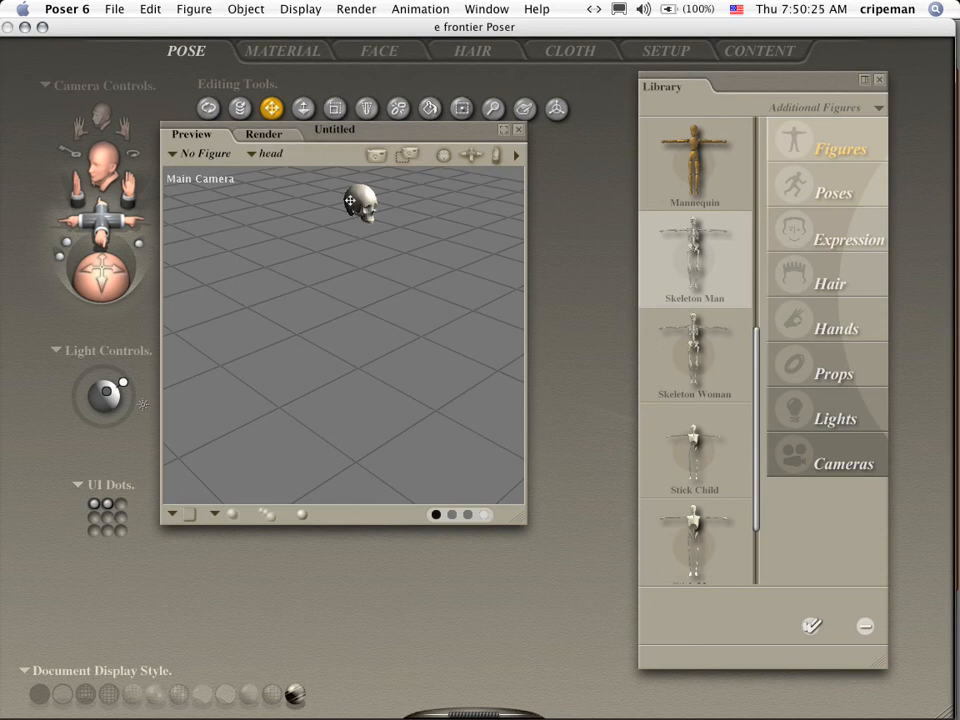
{"action": "left_click", "coordinate": [114, 8]}
{"action": "mouse_move", "coordinate": [180, 159]}
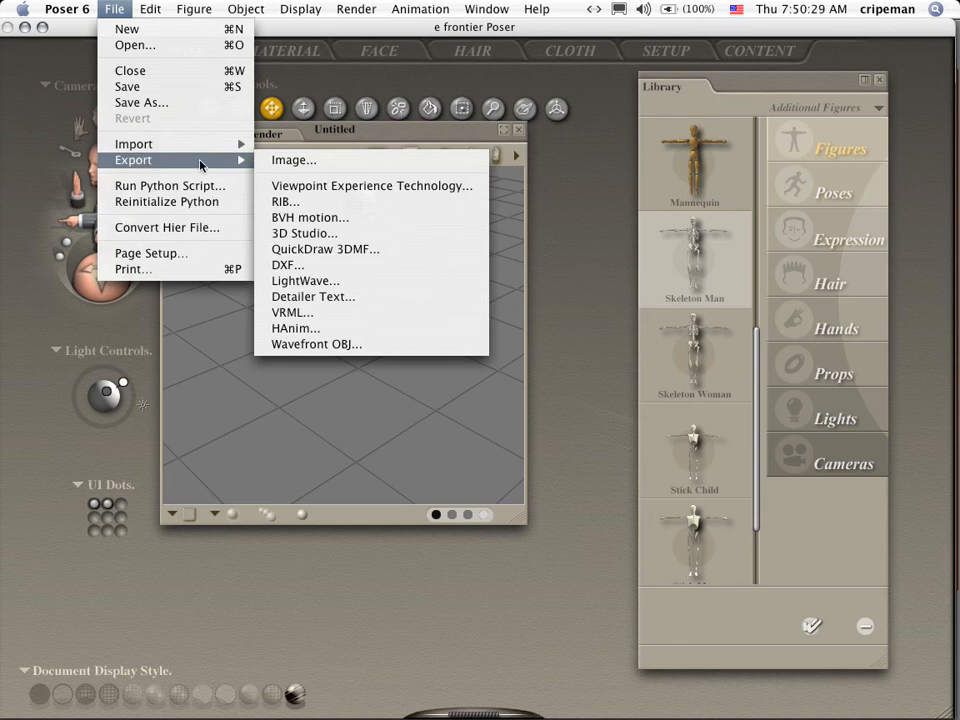
{"action": "left_click", "coordinate": [366, 344]}
{"action": "left_click", "coordinate": [605, 344]}
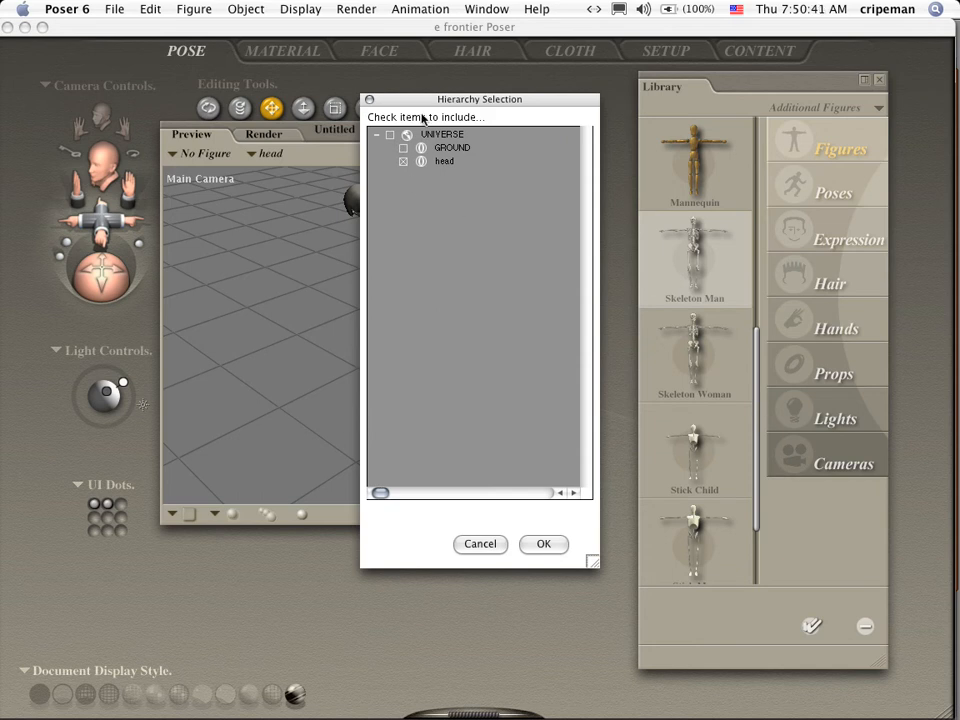
{"action": "left_click", "coordinate": [541, 550]}
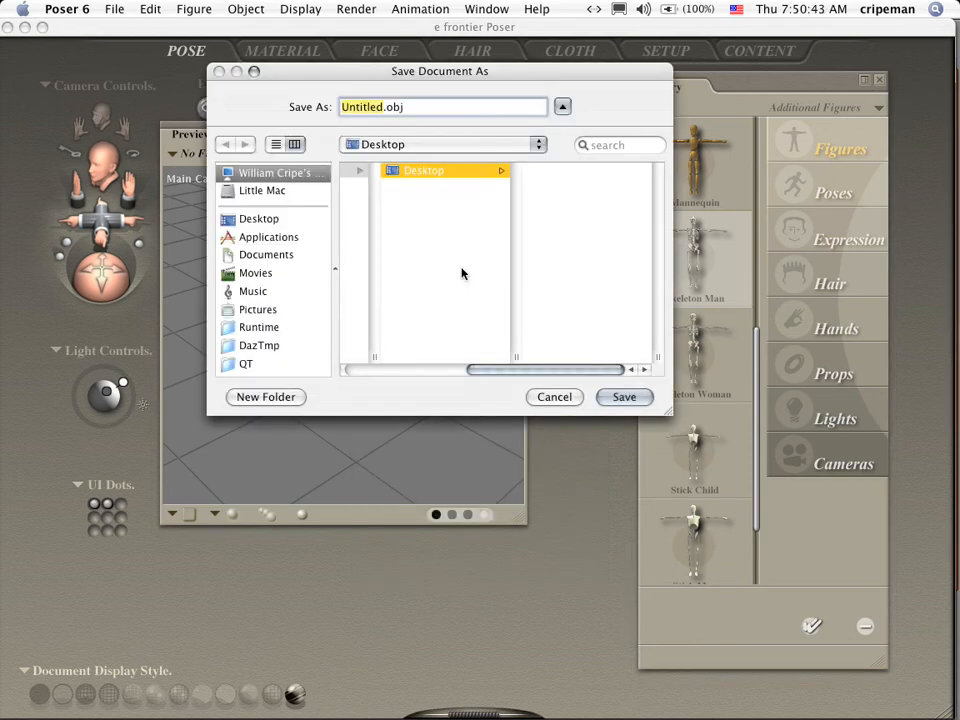
Save the OBJ to the Desktop under a new name, including figure names in polygon groups and welding body part seams
{"action": "left_click", "coordinate": [258, 219]}
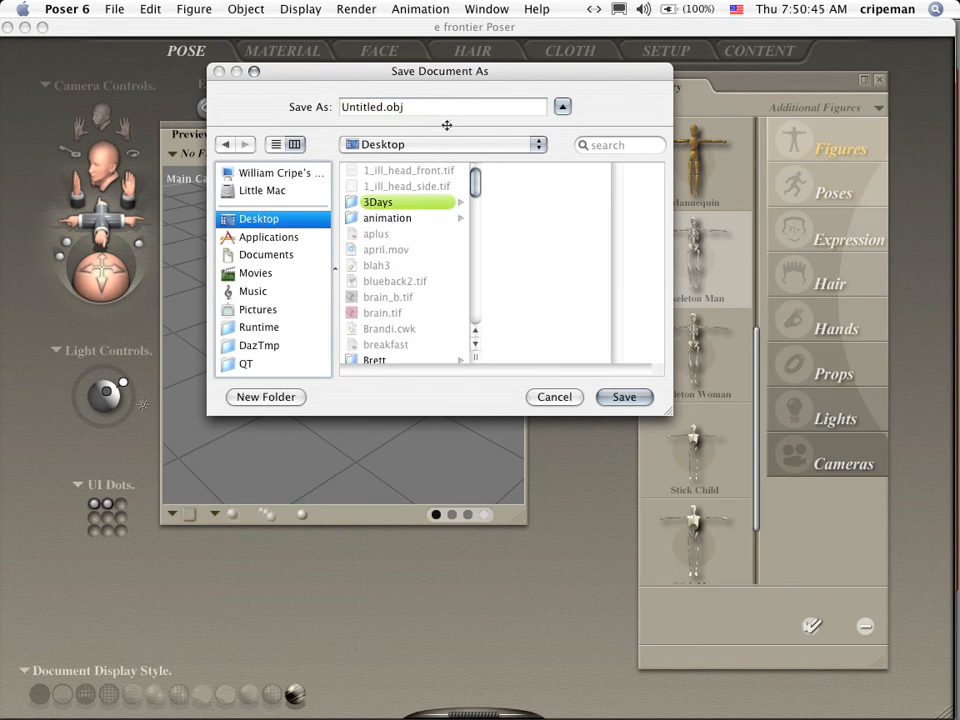
{"action": "double_click", "coordinate": [385, 107]}
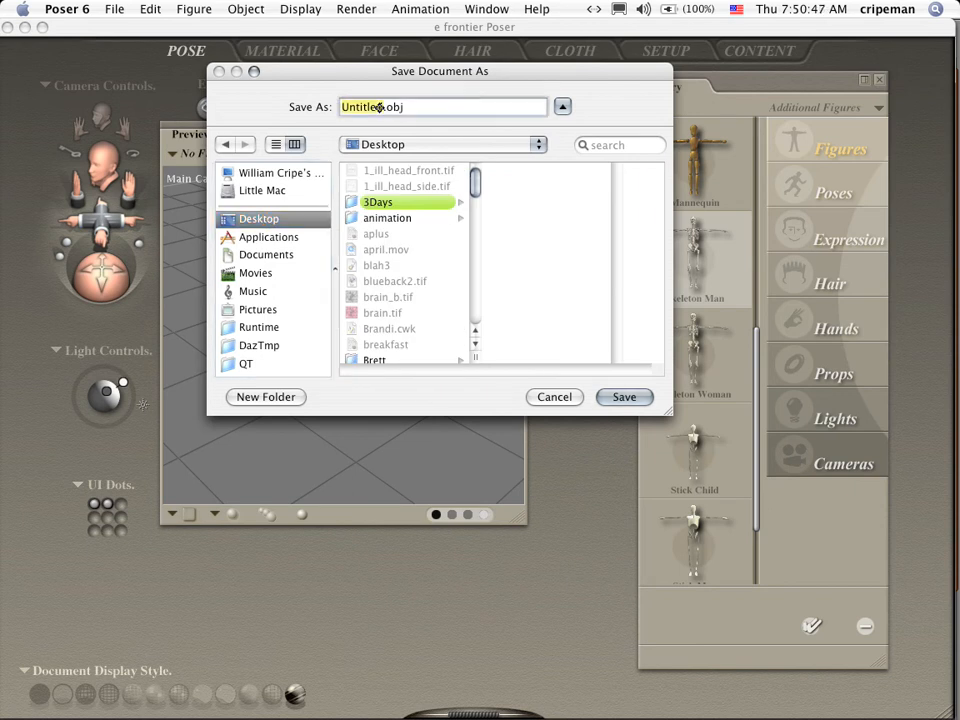
{"action": "type", "text": "skull"}
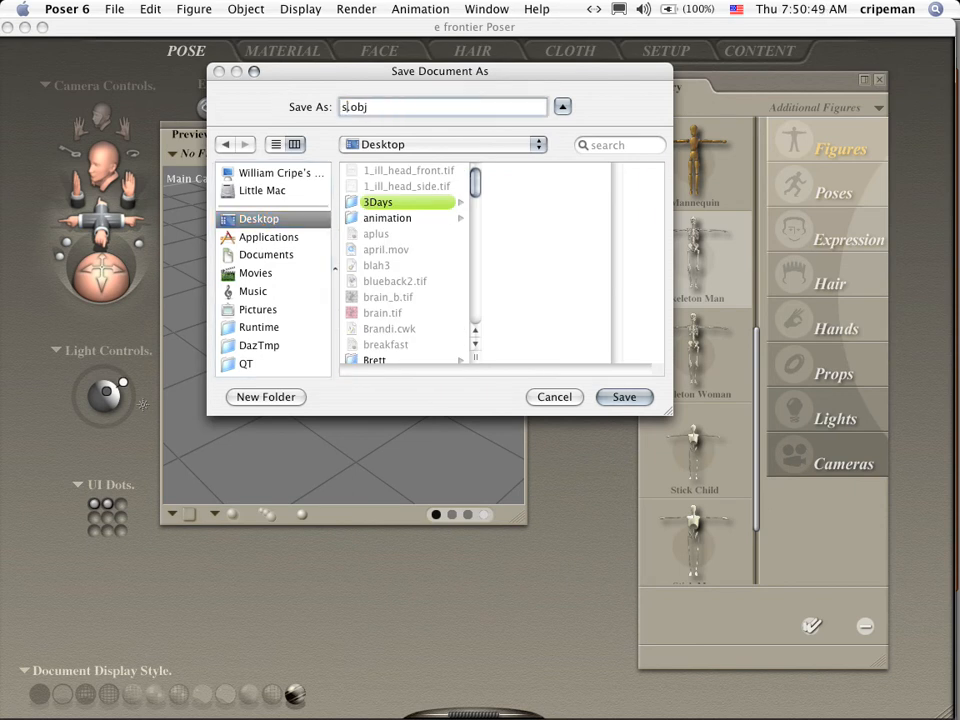
{"action": "type", "text": "top2"}
{"action": "key", "text": "Return"}
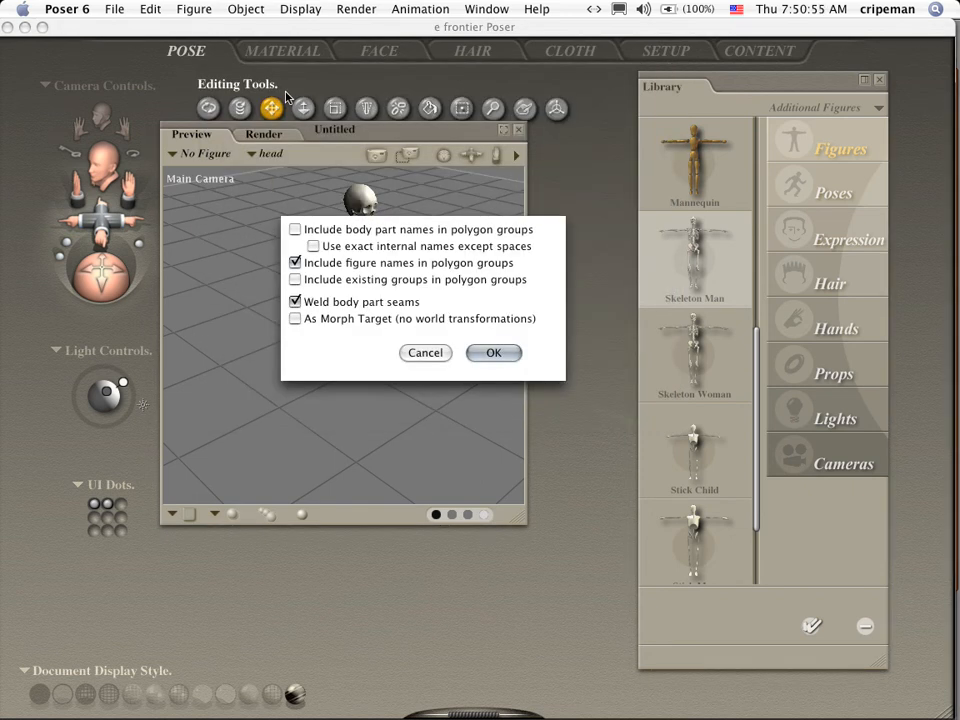
{"action": "left_click", "coordinate": [469, 355]}
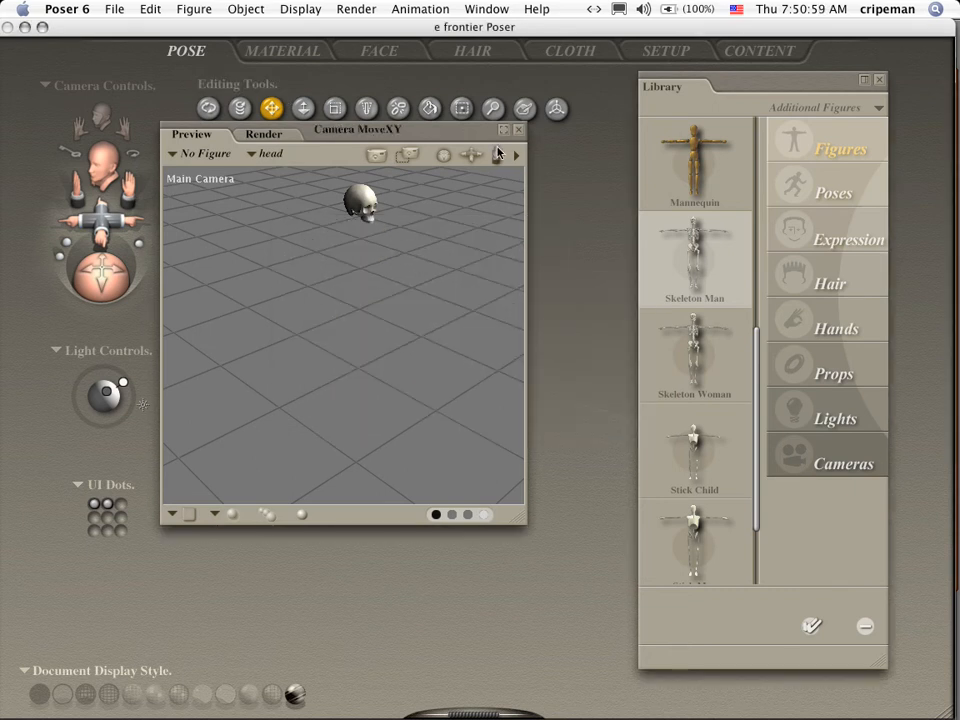
Close the Poser document without saving its changes
{"action": "left_click", "coordinate": [25, 28]}
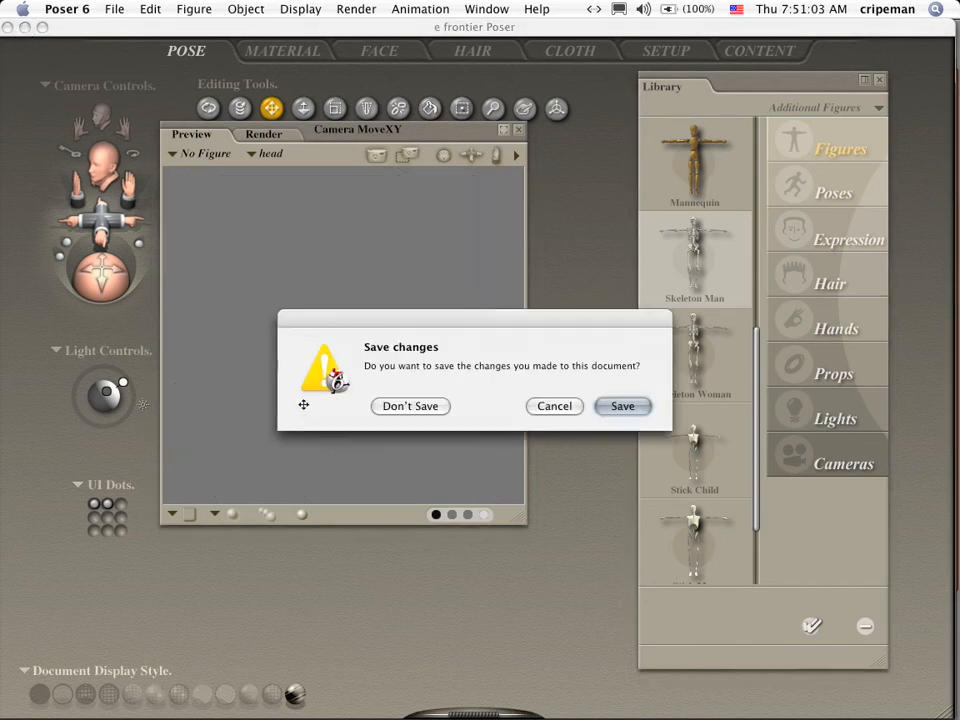
{"action": "left_click", "coordinate": [409, 405]}
{"action": "left_click", "coordinate": [714, 262]}
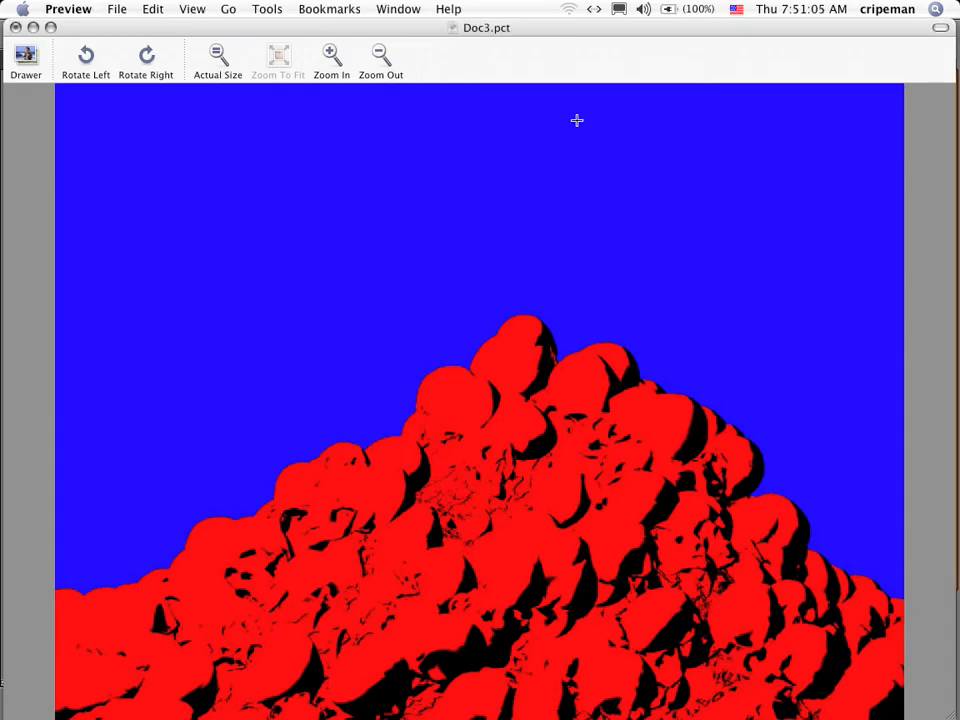
Switch to Carrara's Assemble room and delete the existing Terrain and Surface Replicator from the scene
{"action": "key", "text": "super+Tab"}
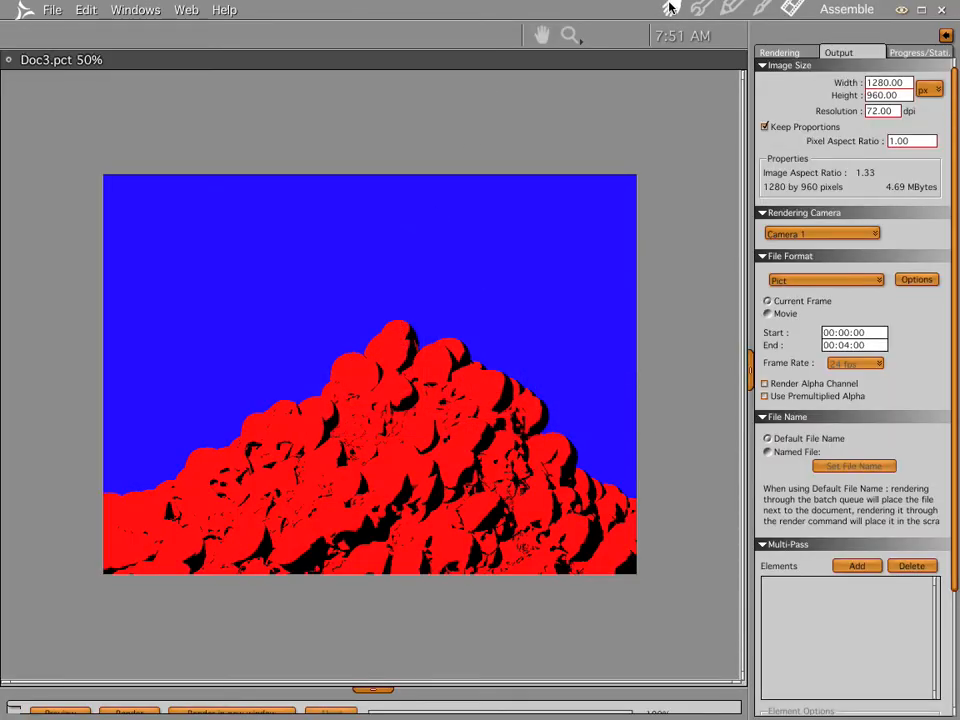
{"action": "left_click", "coordinate": [670, 8]}
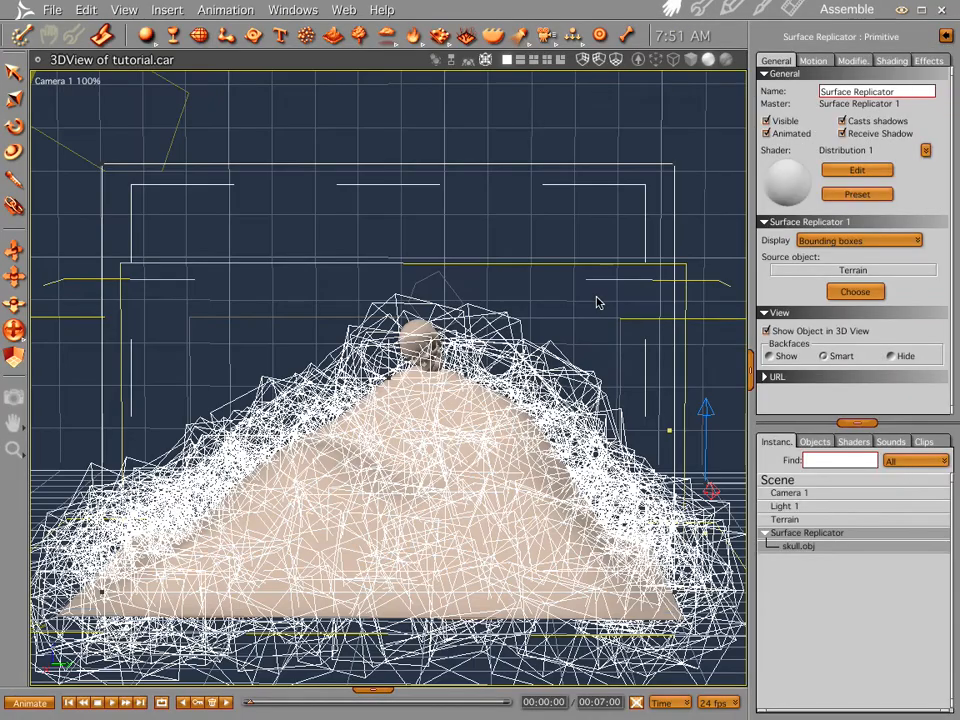
{"action": "left_click", "coordinate": [795, 519]}
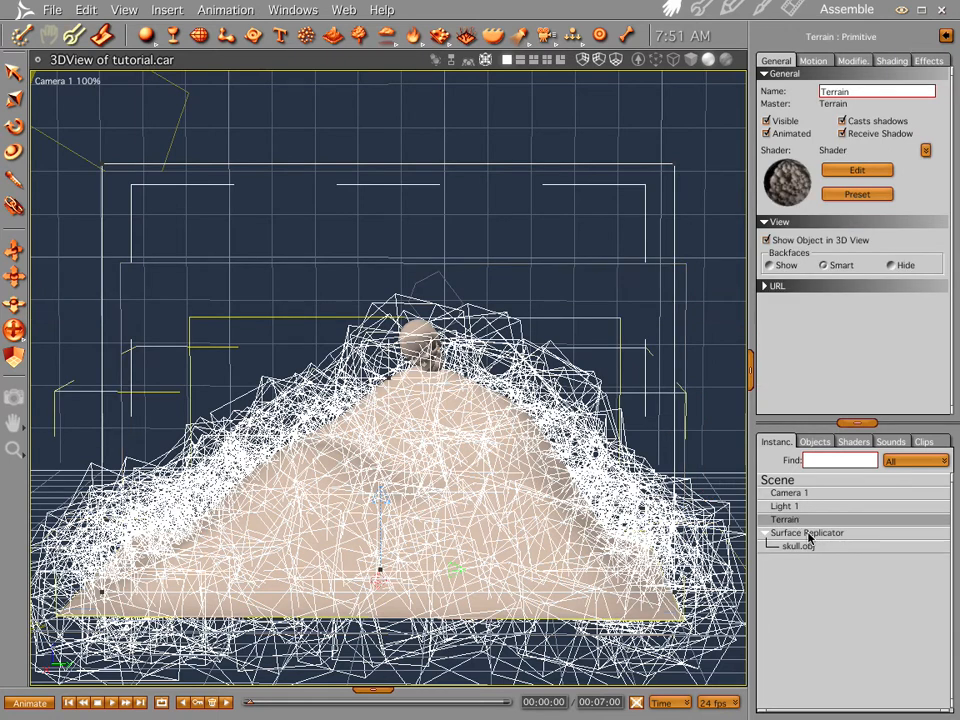
{"action": "left_click", "coordinate": [809, 538], "text": "shift"}
{"action": "key", "text": "Delete"}
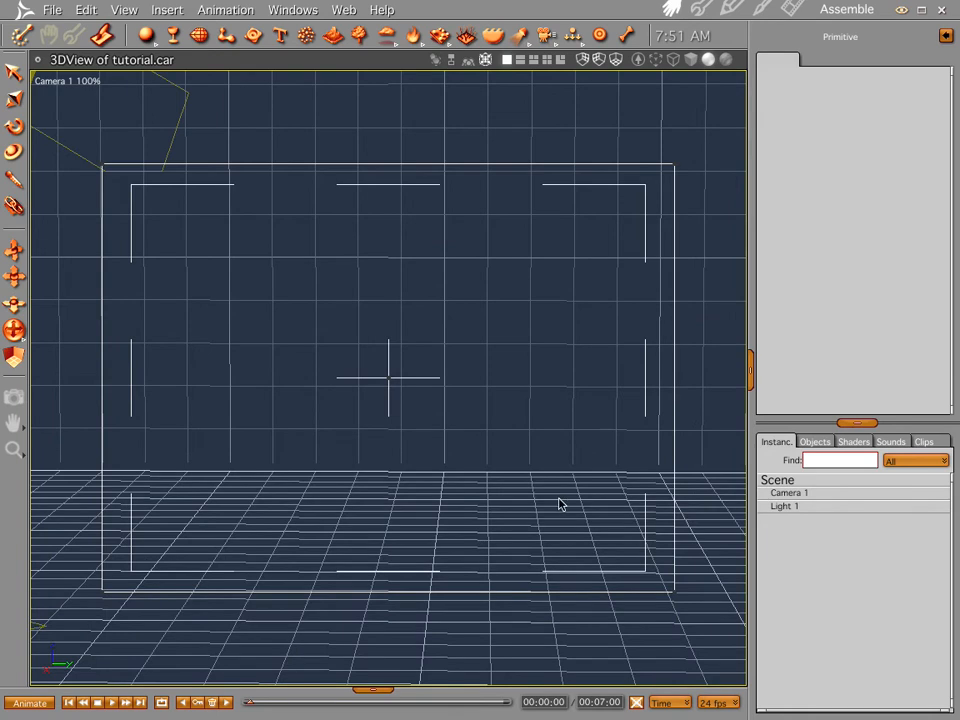
Insert a new terrain into the scene and set its world size to 10 ft x 10 ft
{"action": "middle_click_drag", "start_coordinate": [543, 512], "coordinate": [464, 511]}
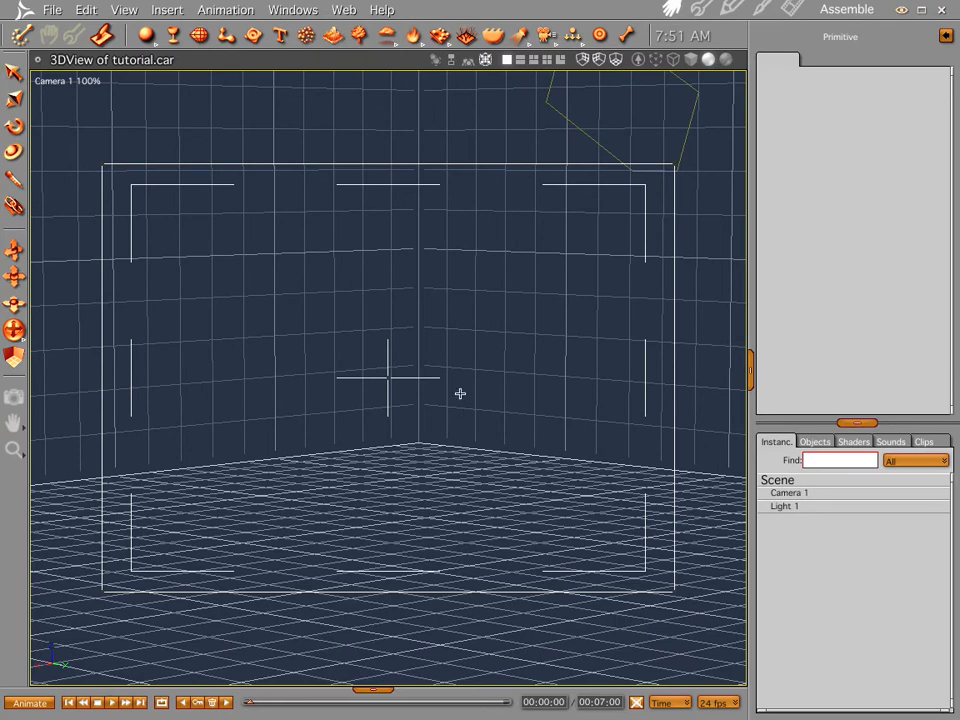
{"action": "left_click", "coordinate": [382, 539]}
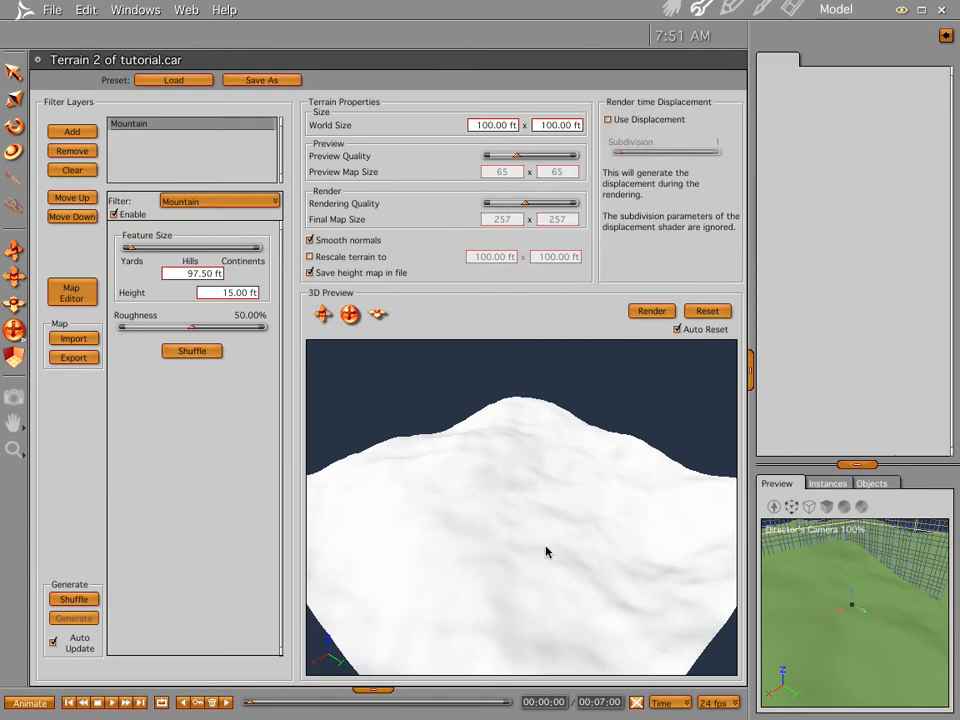
{"action": "double_click", "coordinate": [478, 125]}
{"action": "type", "text": "10"}
{"action": "key", "text": "Tab"}
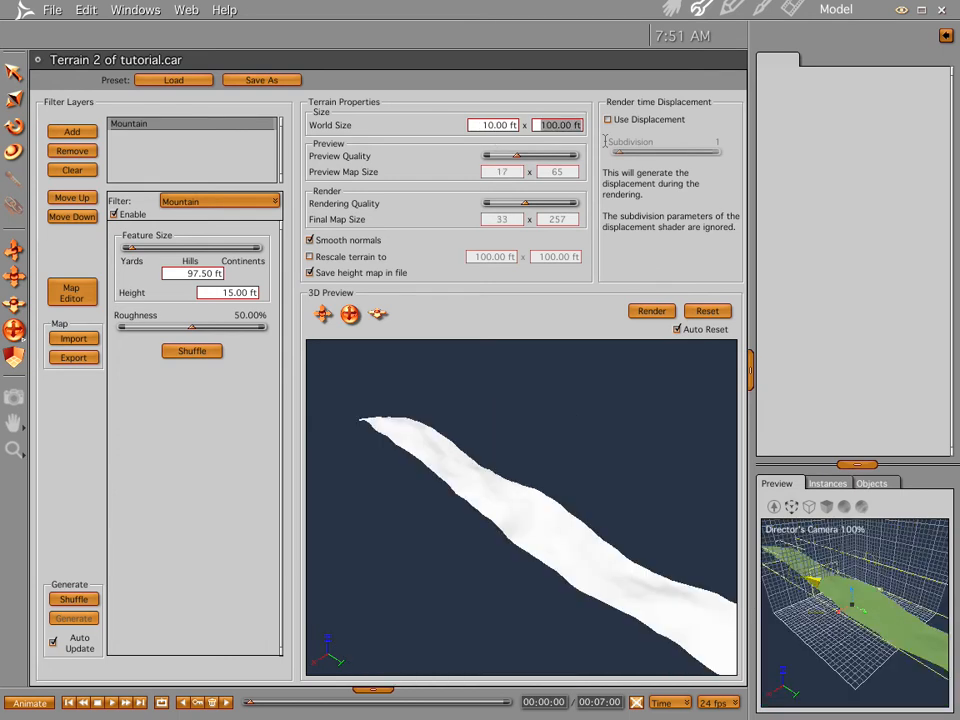
{"action": "type", "text": "10"}
{"action": "key", "text": "Return"}
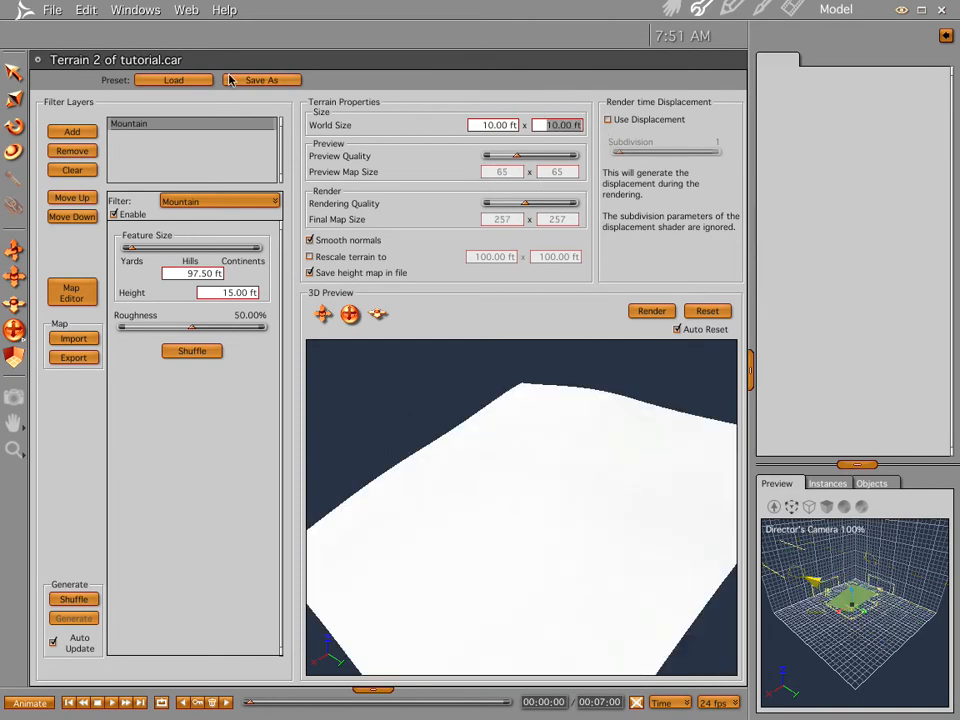
Clear the default Mountain filter layer and open the terrain's map editor
{"action": "left_click", "coordinate": [135, 128]}
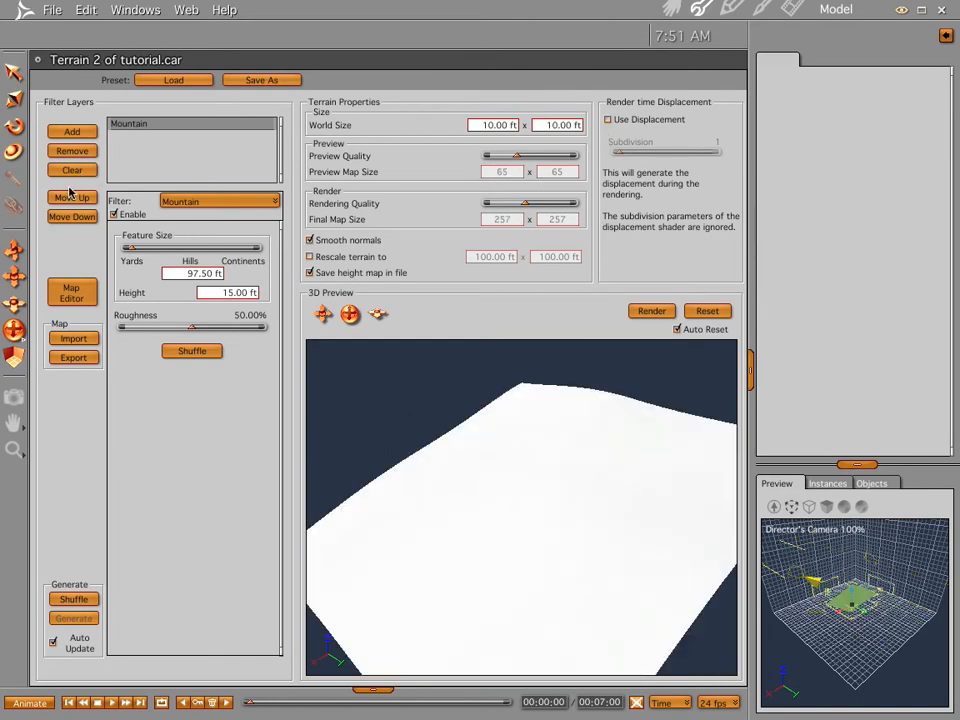
{"action": "left_click", "coordinate": [70, 170]}
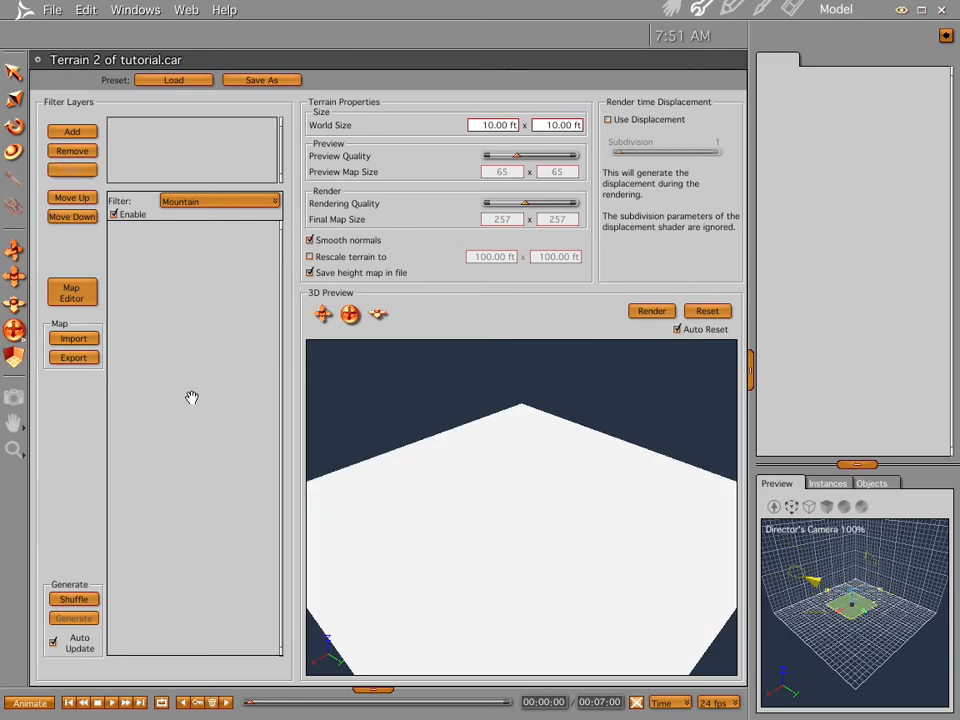
{"action": "left_click", "coordinate": [72, 291]}
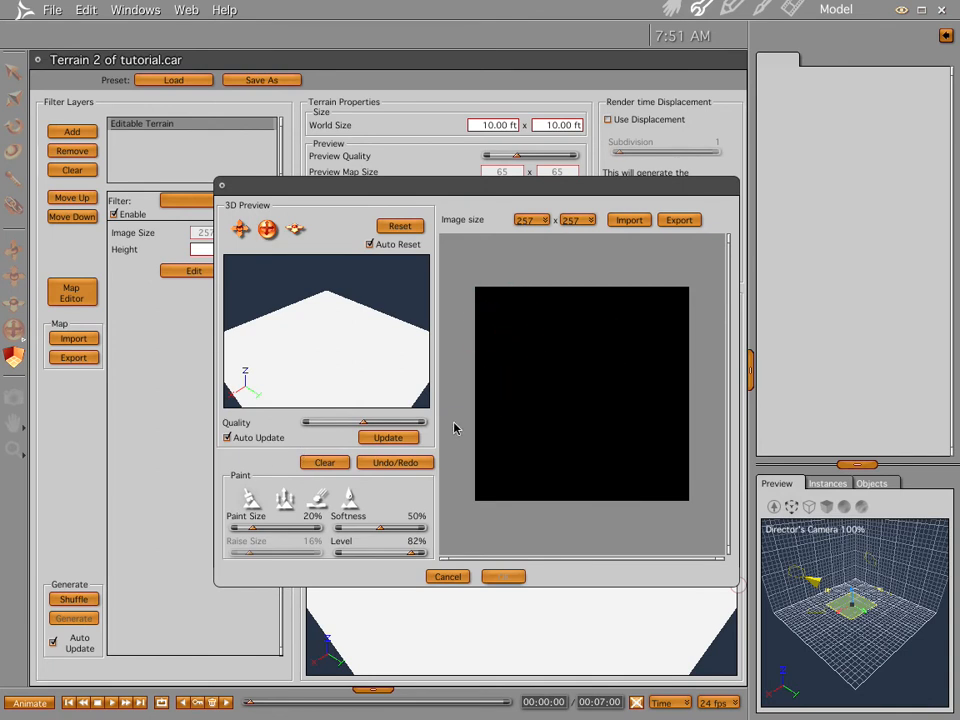
Paint a central mound with several peaks on the height map using a 36% paint size, and apply the map
{"action": "left_click", "coordinate": [257, 530]}
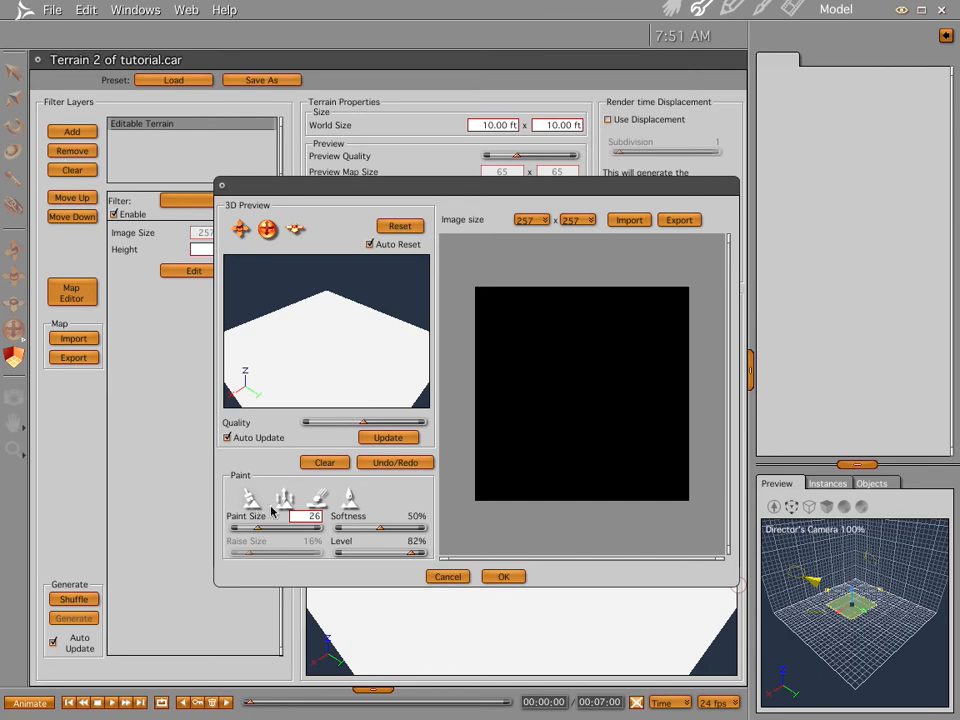
{"action": "mouse_move", "coordinate": [257, 530]}
{"action": "left_mouse_down"}
{"action": "mouse_move", "coordinate": [244, 534]}
{"action": "mouse_move", "coordinate": [264, 531]}
{"action": "left_mouse_up"}
{"action": "mouse_move", "coordinate": [525, 302]}
{"action": "left_mouse_down"}
{"action": "mouse_move", "coordinate": [490, 349]}
{"action": "mouse_move", "coordinate": [476, 439]}
{"action": "mouse_move", "coordinate": [542, 465]}
{"action": "mouse_move", "coordinate": [649, 456]}
{"action": "mouse_move", "coordinate": [686, 418]}
{"action": "mouse_move", "coordinate": [632, 300]}
{"action": "mouse_move", "coordinate": [521, 306]}
{"action": "mouse_move", "coordinate": [508, 407]}
{"action": "mouse_move", "coordinate": [587, 451]}
{"action": "mouse_move", "coordinate": [657, 386]}
{"action": "mouse_move", "coordinate": [574, 318]}
{"action": "mouse_move", "coordinate": [514, 407]}
{"action": "mouse_move", "coordinate": [611, 456]}
{"action": "mouse_move", "coordinate": [643, 375]}
{"action": "mouse_move", "coordinate": [568, 332]}
{"action": "mouse_move", "coordinate": [553, 411]}
{"action": "mouse_move", "coordinate": [618, 412]}
{"action": "mouse_move", "coordinate": [594, 343]}
{"action": "mouse_move", "coordinate": [504, 362]}
{"action": "mouse_move", "coordinate": [594, 418]}
{"action": "mouse_move", "coordinate": [613, 369]}
{"action": "mouse_move", "coordinate": [572, 386]}
{"action": "mouse_move", "coordinate": [611, 386]}
{"action": "mouse_move", "coordinate": [521, 358]}
{"action": "mouse_move", "coordinate": [571, 428]}
{"action": "mouse_move", "coordinate": [624, 371]}
{"action": "mouse_move", "coordinate": [581, 371]}
{"action": "mouse_move", "coordinate": [604, 386]}
{"action": "mouse_move", "coordinate": [540, 366]}
{"action": "mouse_move", "coordinate": [553, 392]}
{"action": "mouse_move", "coordinate": [602, 369]}
{"action": "mouse_move", "coordinate": [519, 386]}
{"action": "mouse_move", "coordinate": [536, 364]}
{"action": "mouse_move", "coordinate": [589, 369]}
{"action": "mouse_move", "coordinate": [591, 422]}
{"action": "mouse_move", "coordinate": [572, 426]}
{"action": "mouse_move", "coordinate": [603, 414]}
{"action": "mouse_move", "coordinate": [583, 396]}
{"action": "mouse_move", "coordinate": [574, 403]}
{"action": "mouse_move", "coordinate": [600, 385]}
{"action": "left_mouse_up"}
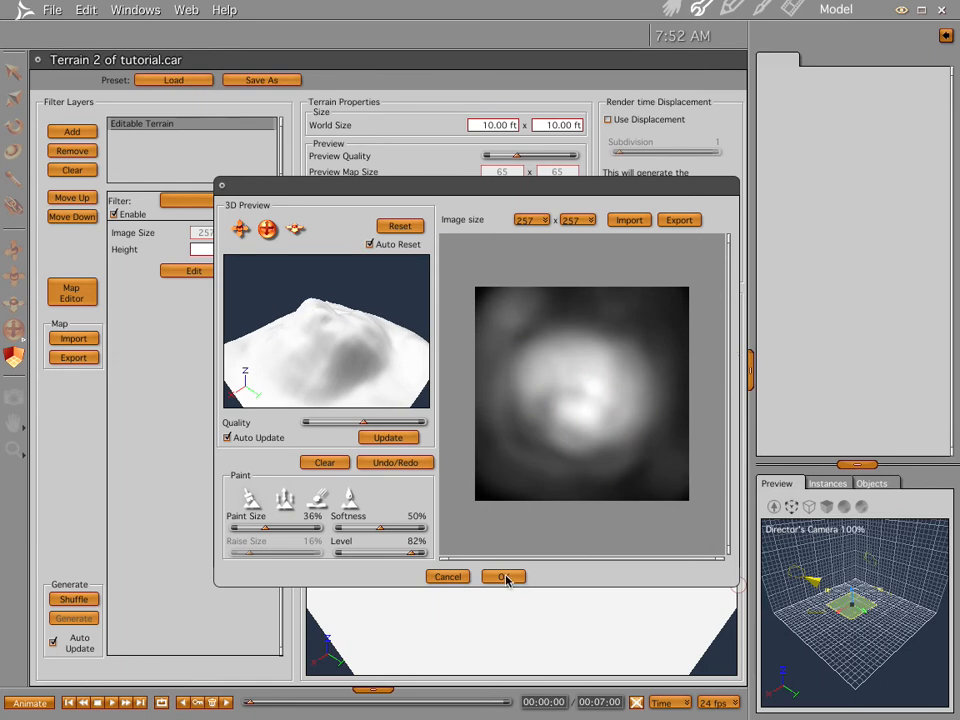
{"action": "left_click_drag", "start_coordinate": [620, 366], "coordinate": [614, 350]}
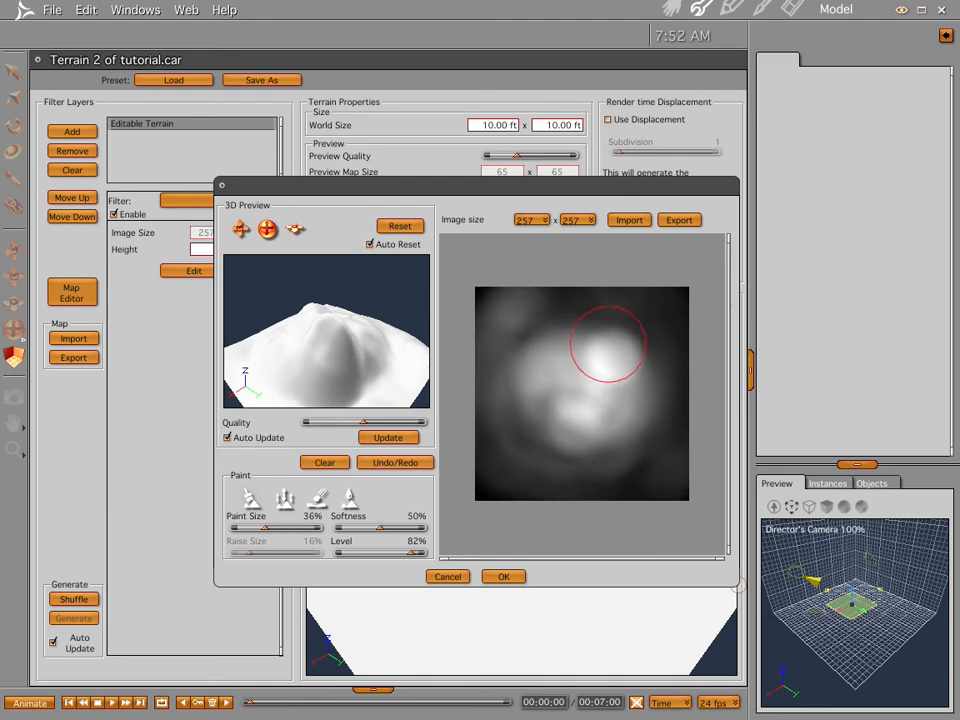
{"action": "left_click", "coordinate": [549, 329]}
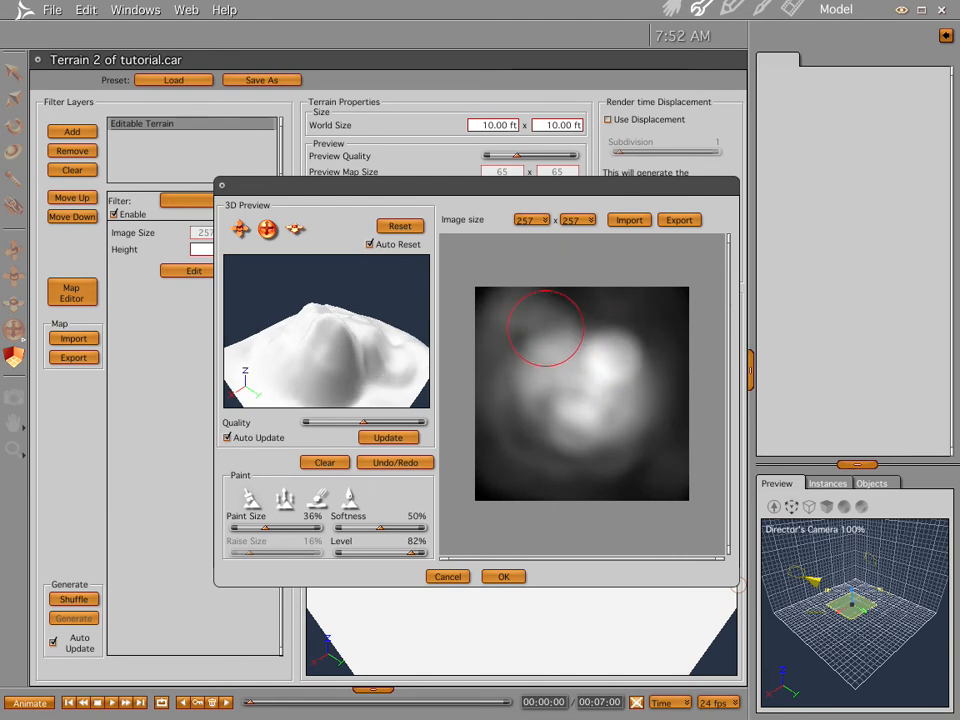
{"action": "left_click", "coordinate": [505, 577]}
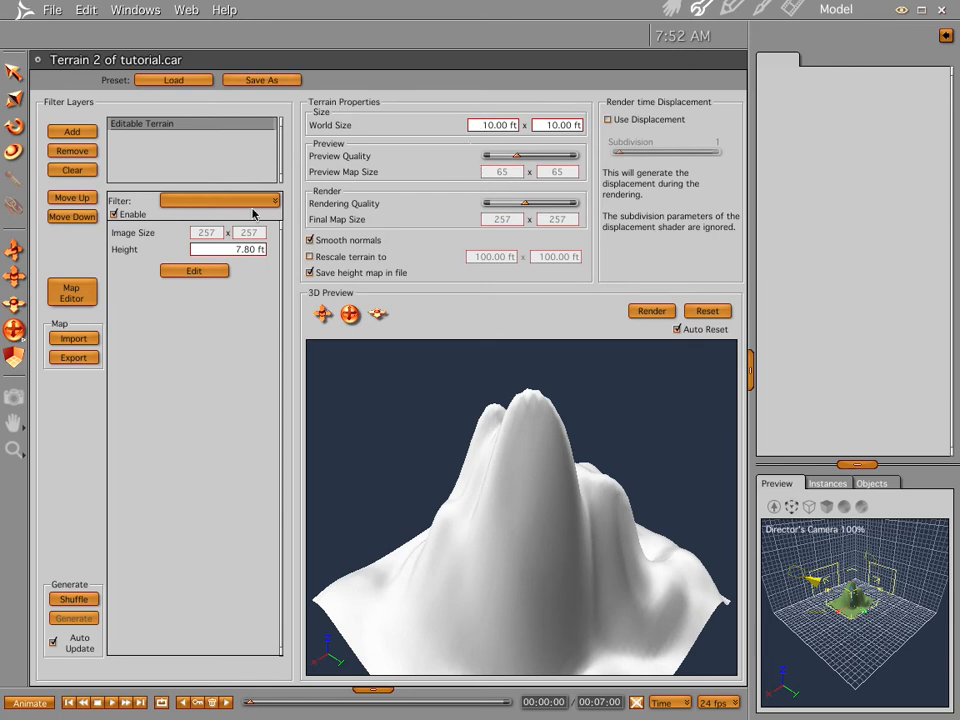
Add a Zero Edge Filter layer after the terrain's Editable Terrain layer
{"action": "left_click", "coordinate": [71, 133]}
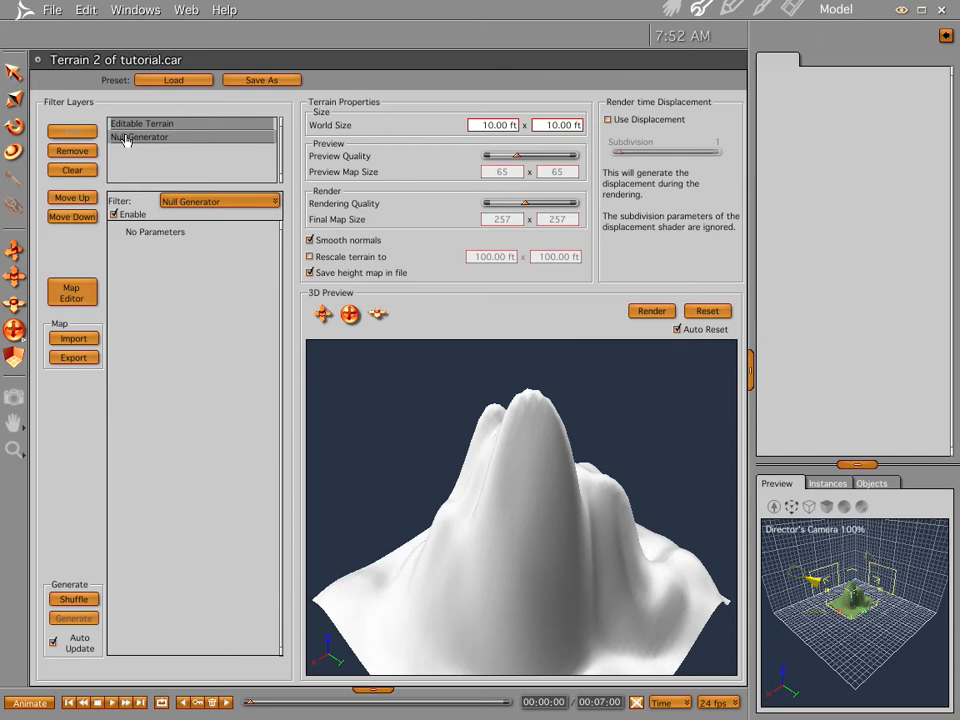
{"action": "left_click", "coordinate": [202, 203]}
{"action": "mouse_move", "coordinate": [219, 238]}
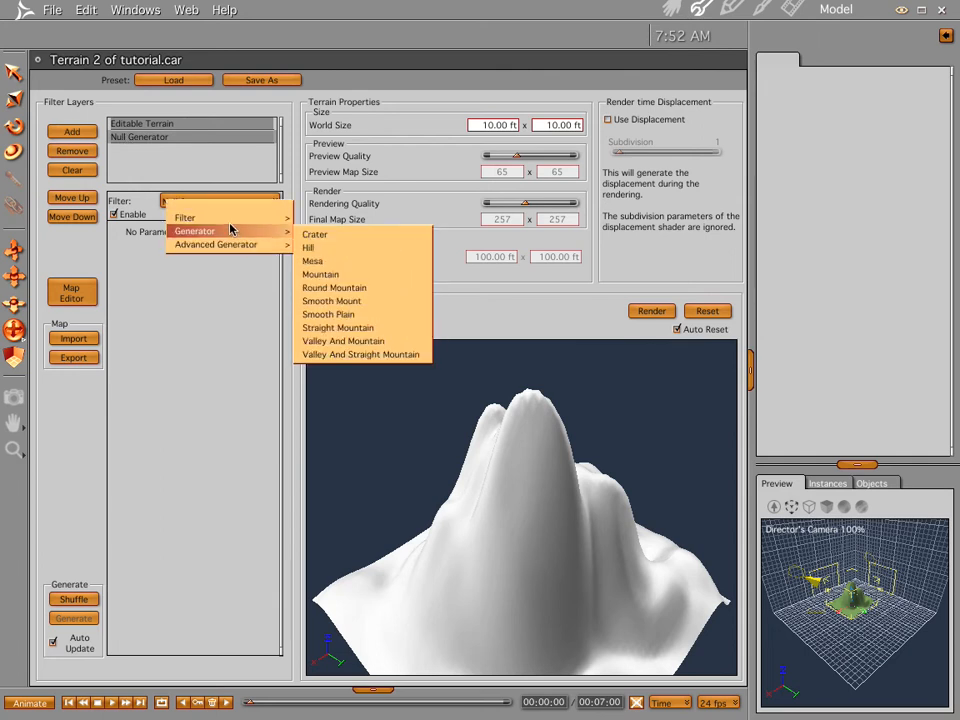
{"action": "mouse_move", "coordinate": [287, 217]}
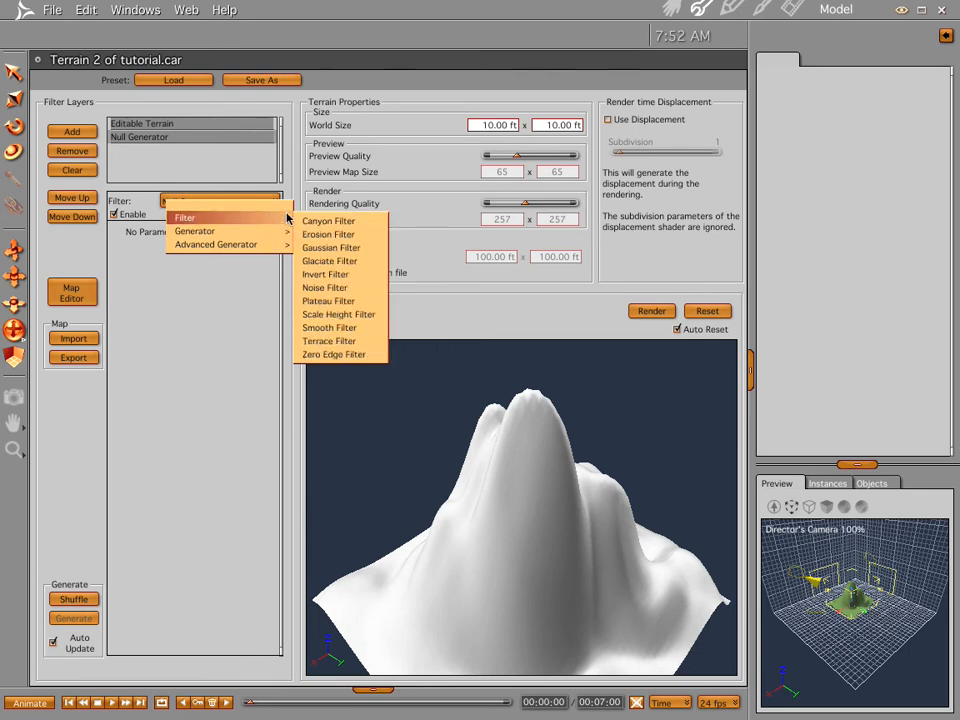
{"action": "left_click", "coordinate": [335, 355]}
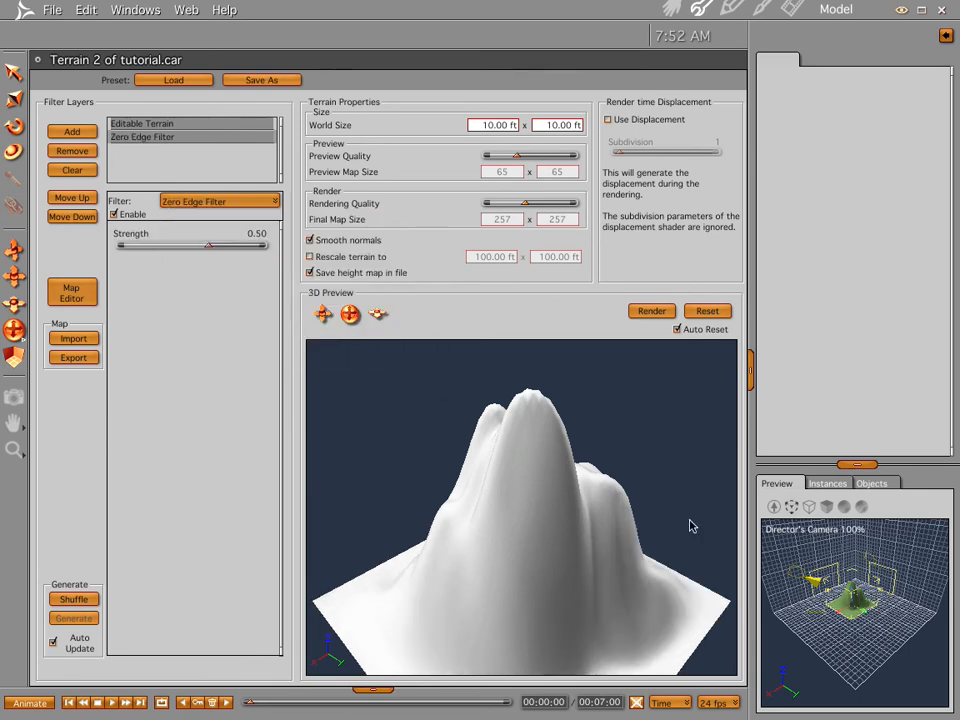
Return to the Assemble room and scale the terrain down vertically to about half its height
{"action": "left_click", "coordinate": [671, 10]}
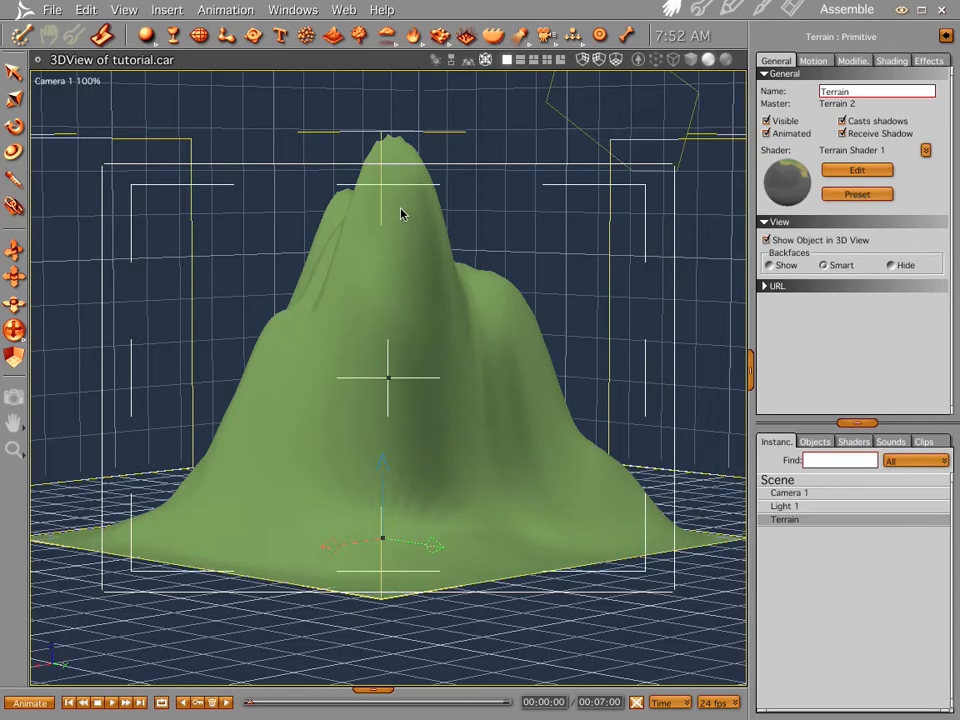
{"action": "key", "text": "s"}
{"action": "left_click_drag", "start_coordinate": [382, 248], "coordinate": [382, 368]}
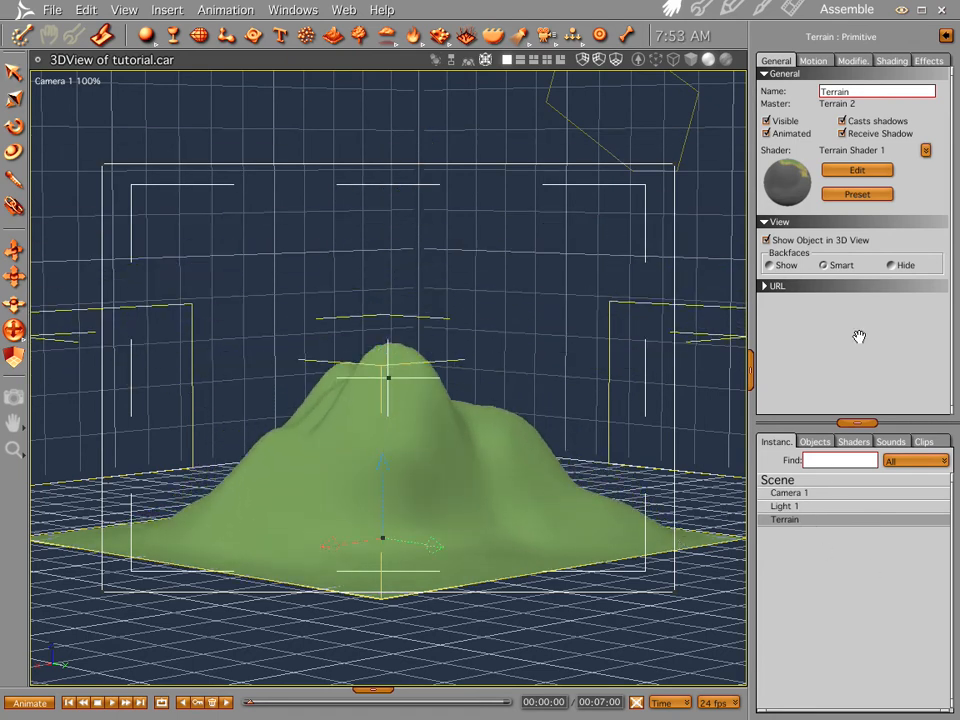
Change the terrain shader's Top Shader to Multi Channel and set its color to black
{"action": "left_click", "coordinate": [855, 172]}
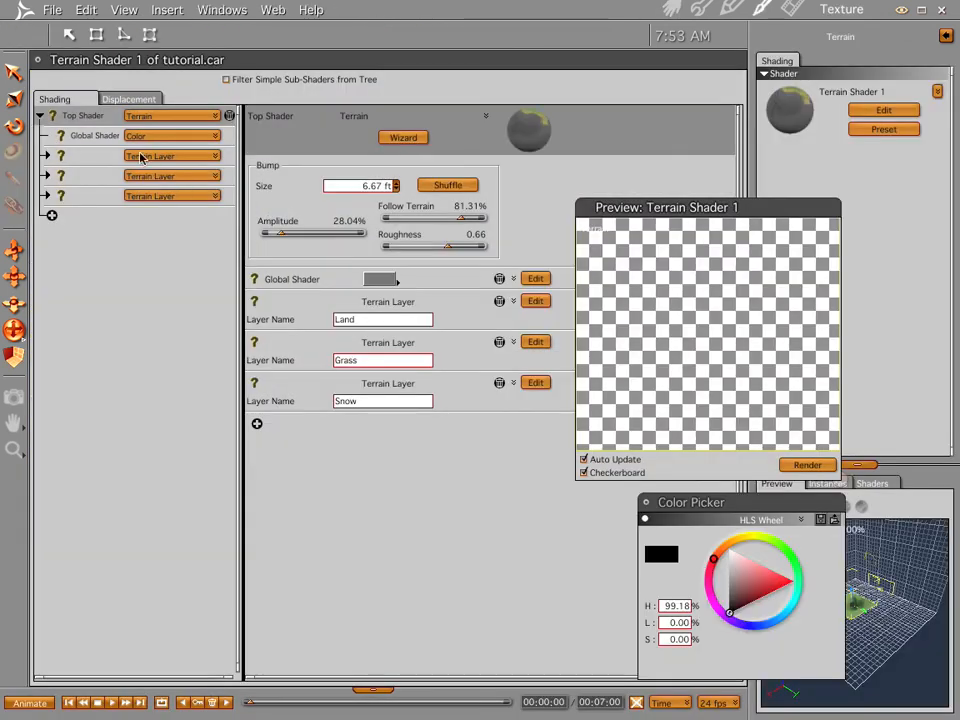
{"action": "left_click", "coordinate": [146, 117]}
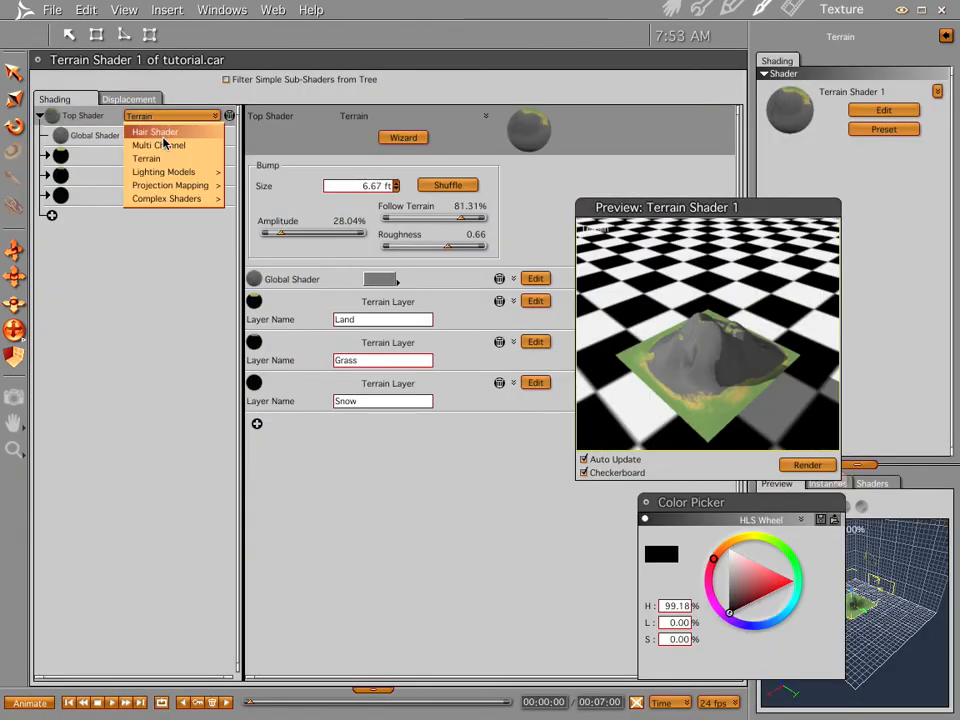
{"action": "left_click", "coordinate": [167, 146]}
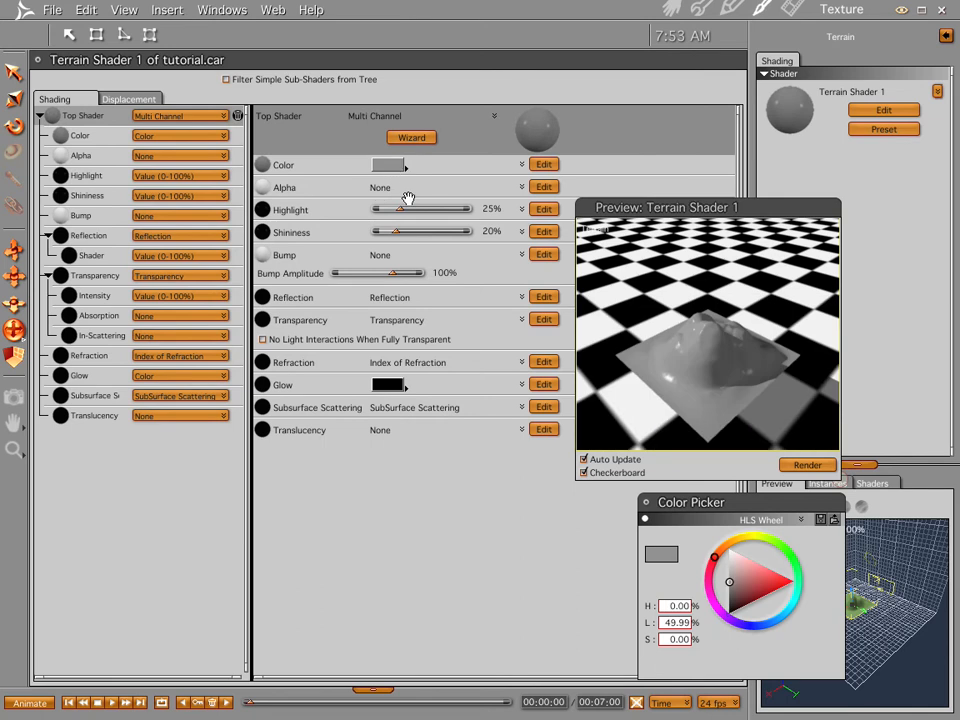
{"action": "left_click_drag", "start_coordinate": [752, 594], "coordinate": [729, 612]}
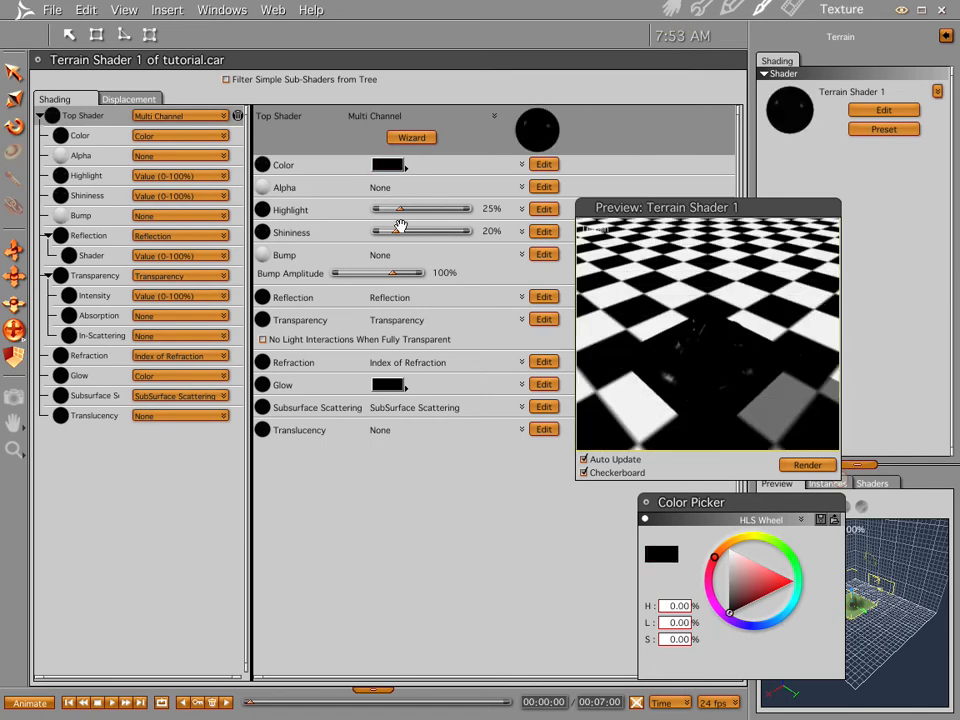
Set the terrain shader's Highlight and Shininess channels to None and return to the Assemble room
{"action": "left_click", "coordinate": [172, 176]}
{"action": "left_click", "coordinate": [172, 191]}
{"action": "left_click", "coordinate": [172, 196]}
{"action": "left_click", "coordinate": [172, 212]}
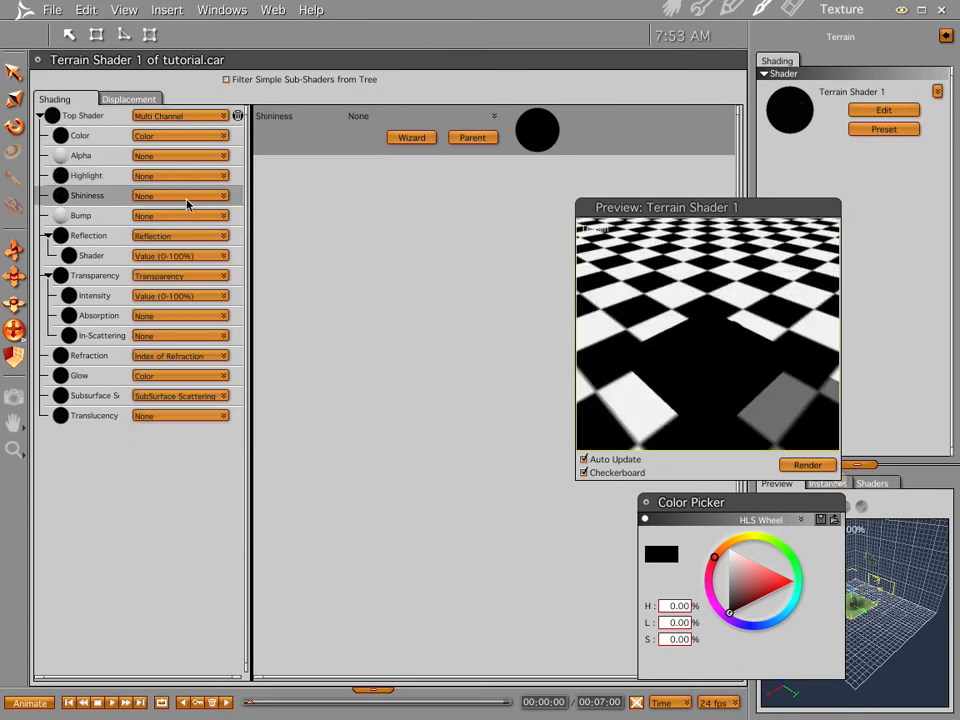
{"action": "left_click", "coordinate": [671, 9]}
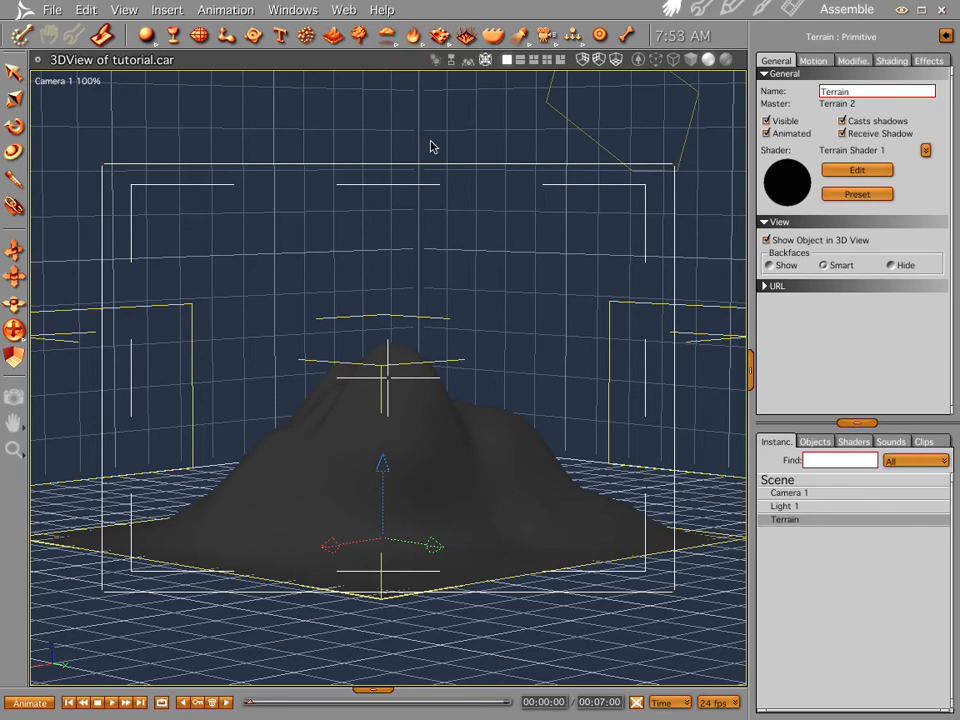
Insert a Surface Replicator into the scene beside the terrain
{"action": "left_click", "coordinate": [439, 34]}
{"action": "left_click", "coordinate": [610, 473]}
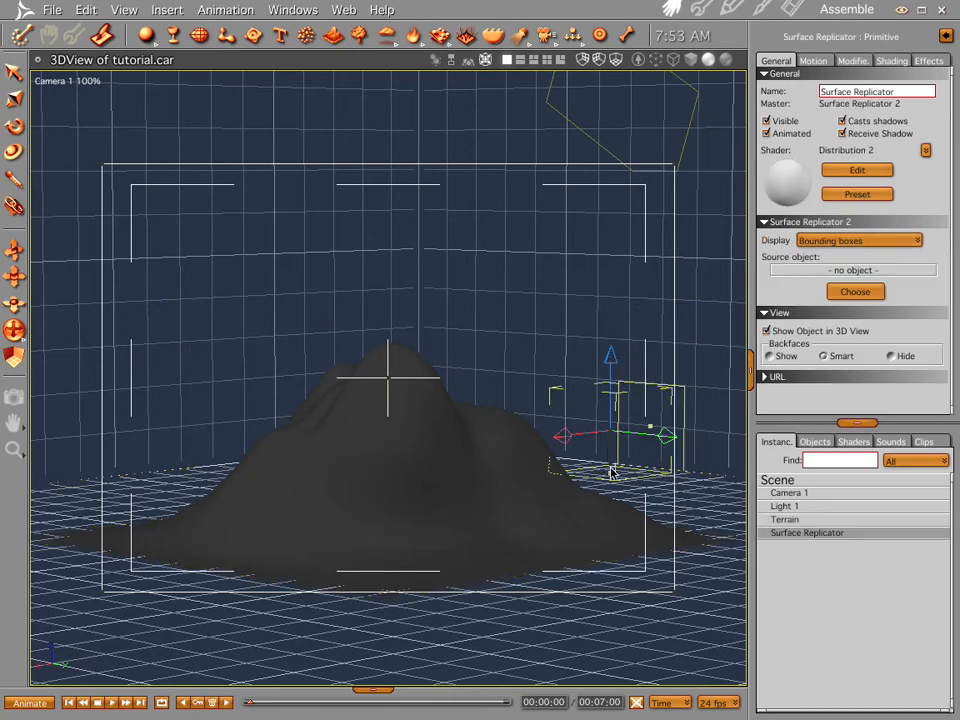
{"action": "double_click", "coordinate": [795, 538]}
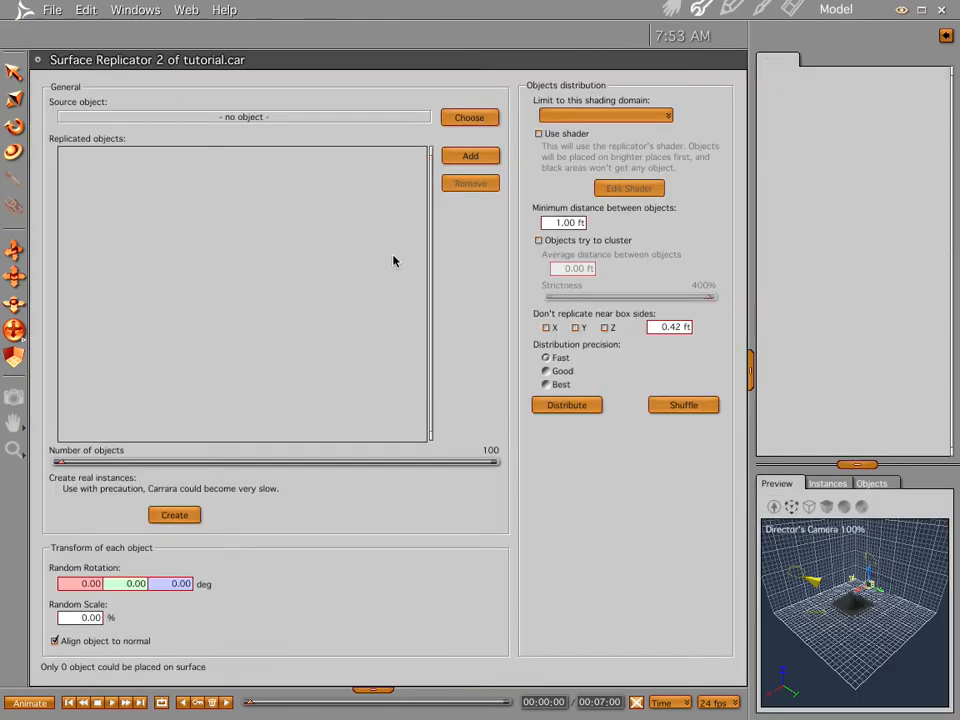
{"action": "left_click", "coordinate": [665, 8]}
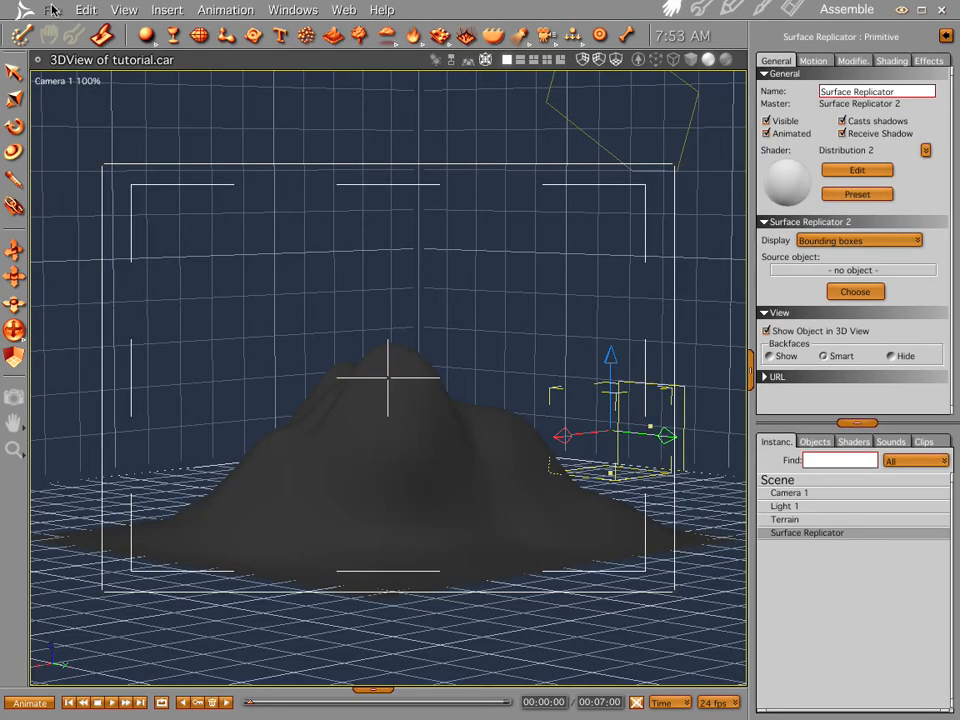
Import skulltop.obj from the Desktop as WaveFront OBJ with the Default Preset options
{"action": "left_click", "coordinate": [51, 10]}
{"action": "left_click", "coordinate": [75, 120]}
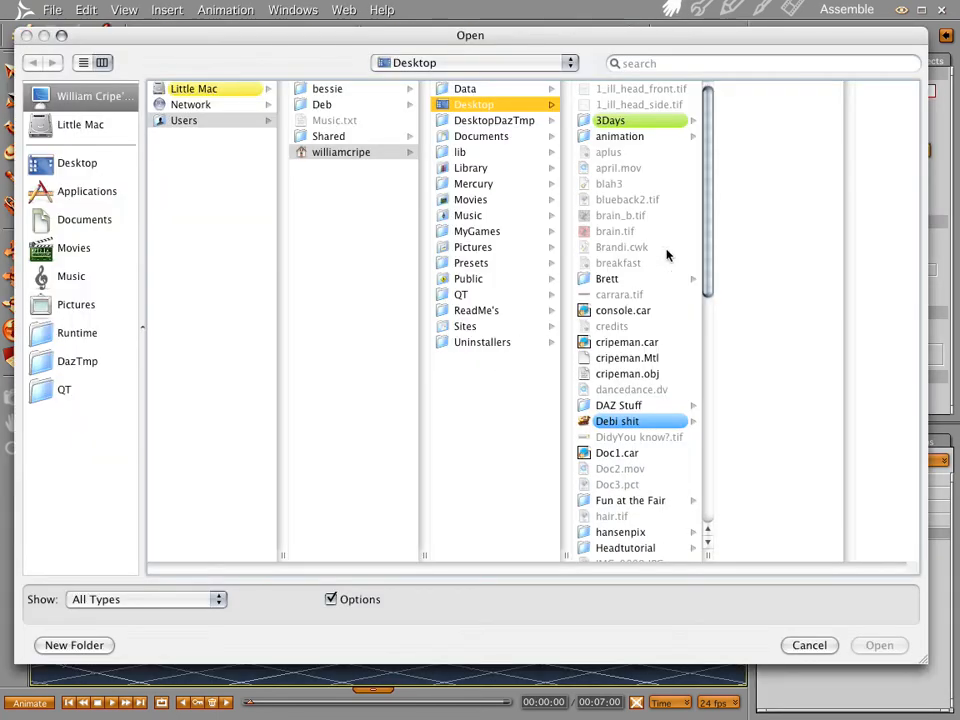
{"action": "left_click_drag", "start_coordinate": [714, 268], "coordinate": [734, 466]}
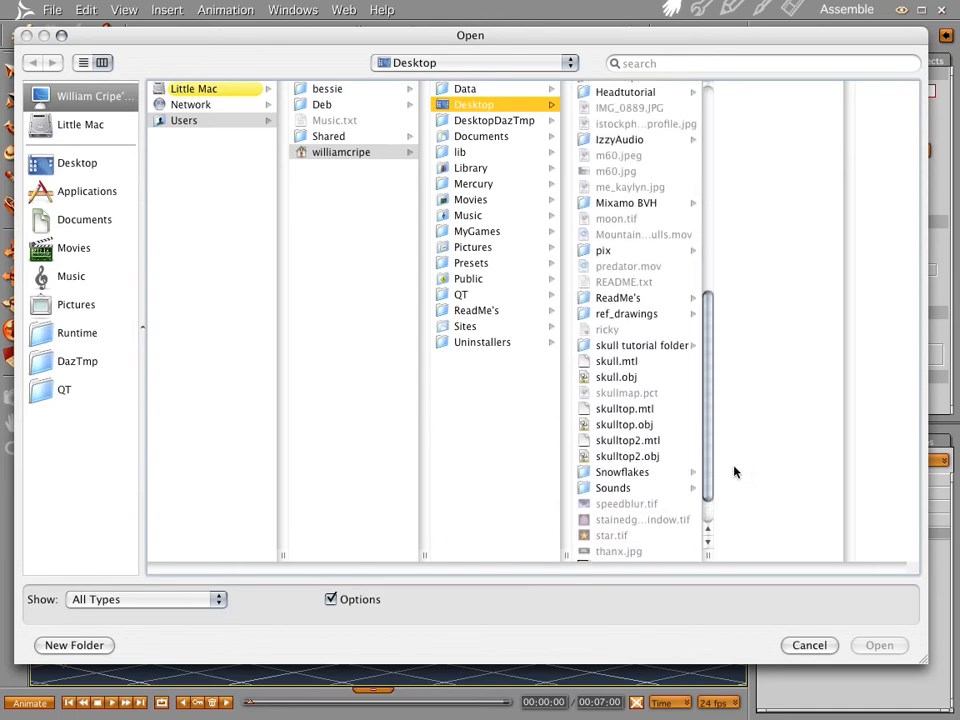
{"action": "left_click", "coordinate": [626, 428]}
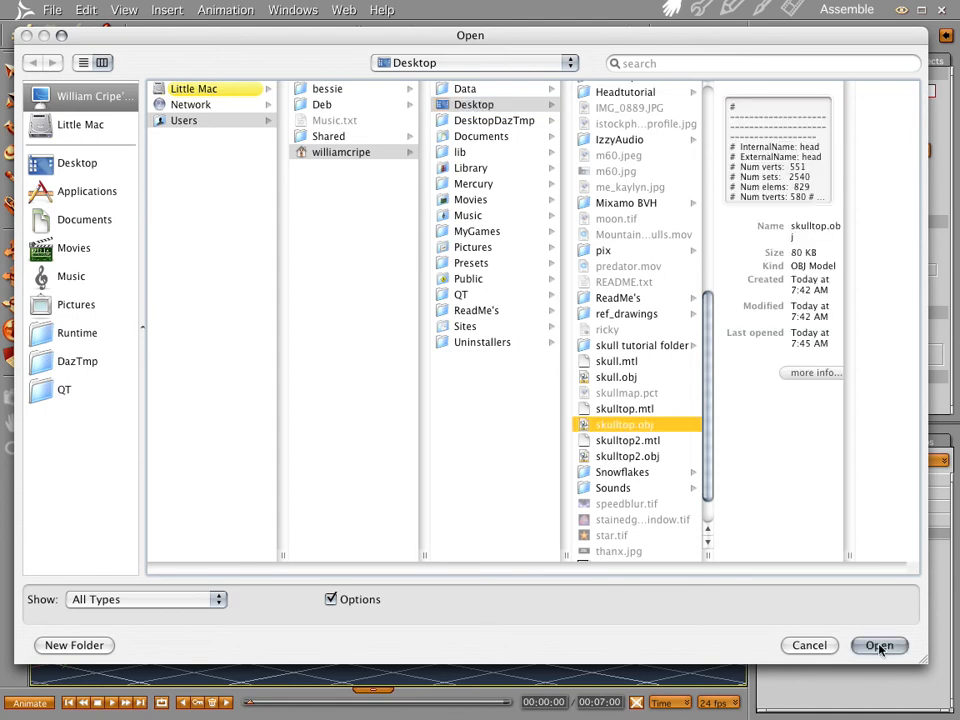
{"action": "left_click", "coordinate": [879, 646]}
{"action": "left_click", "coordinate": [471, 395]}
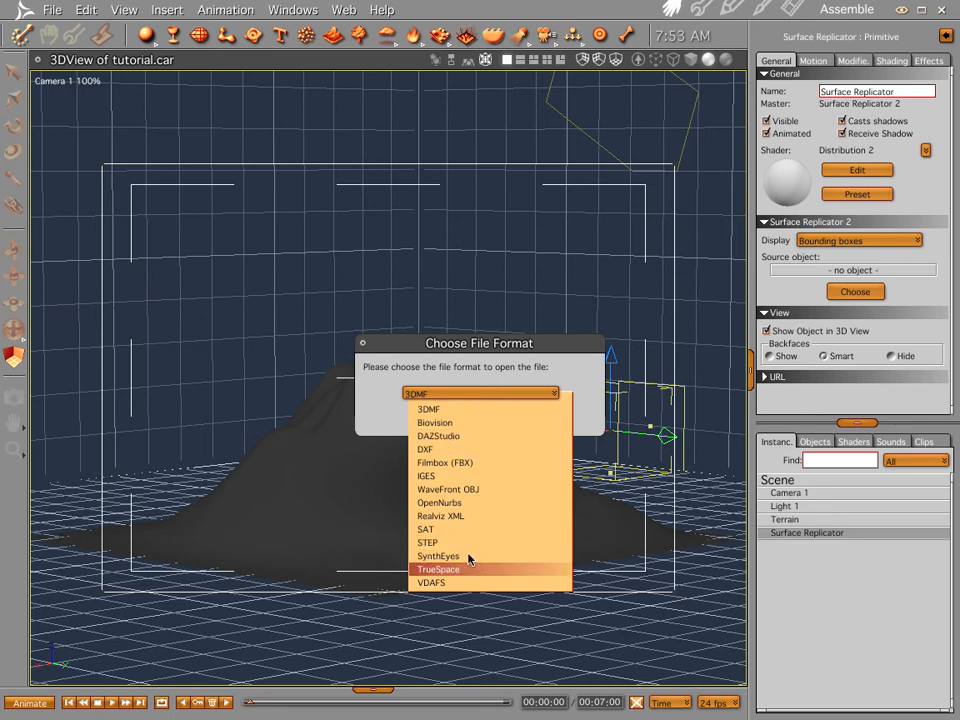
{"action": "left_click", "coordinate": [470, 489]}
{"action": "left_click", "coordinate": [507, 426]}
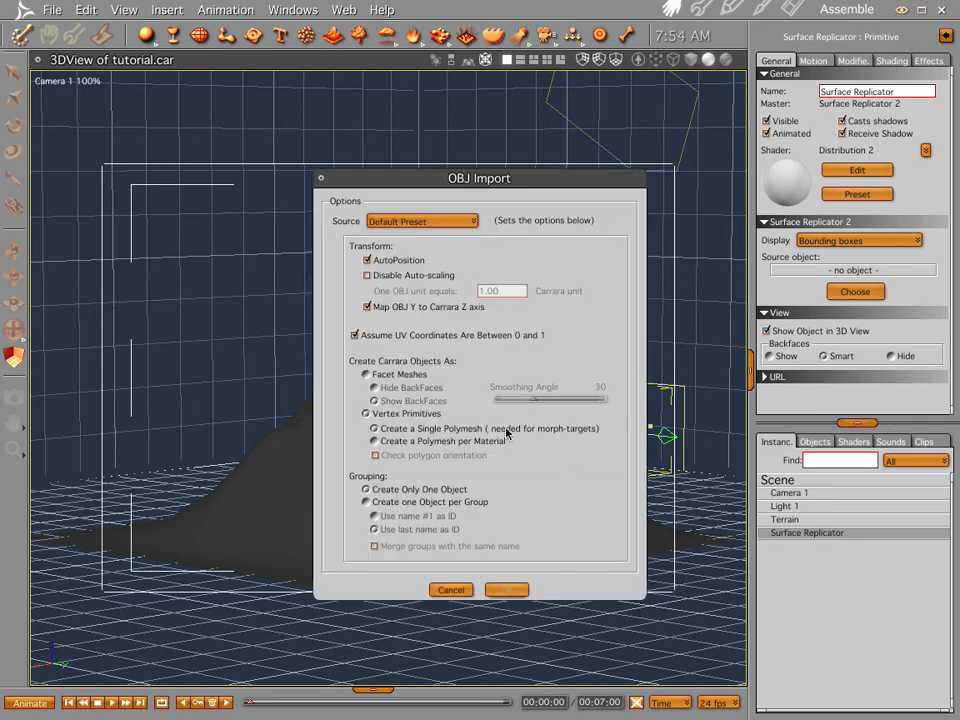
{"action": "left_click", "coordinate": [507, 590]}
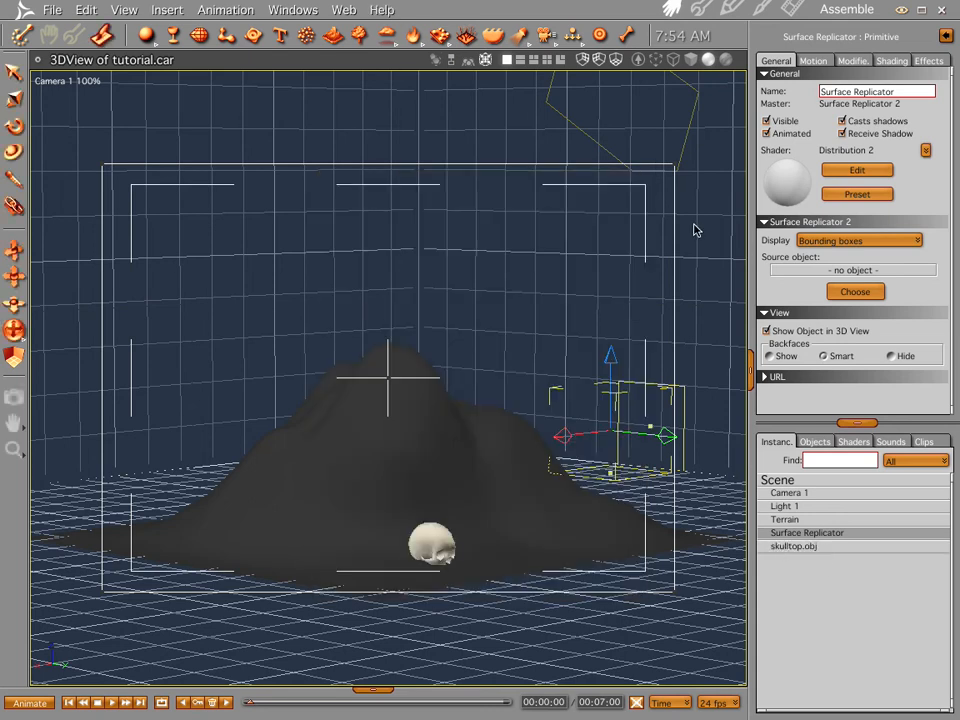
Import skulltop2.obj from the Desktop as WaveFront OBJ with the Default Preset options
{"action": "left_click", "coordinate": [52, 10]}
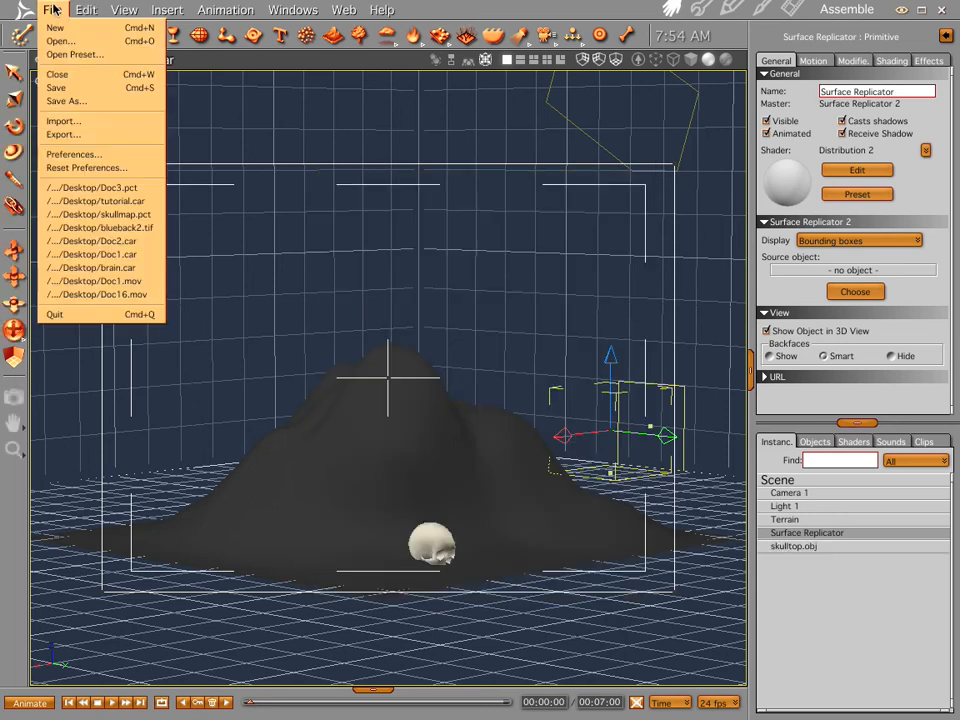
{"action": "left_click", "coordinate": [67, 121]}
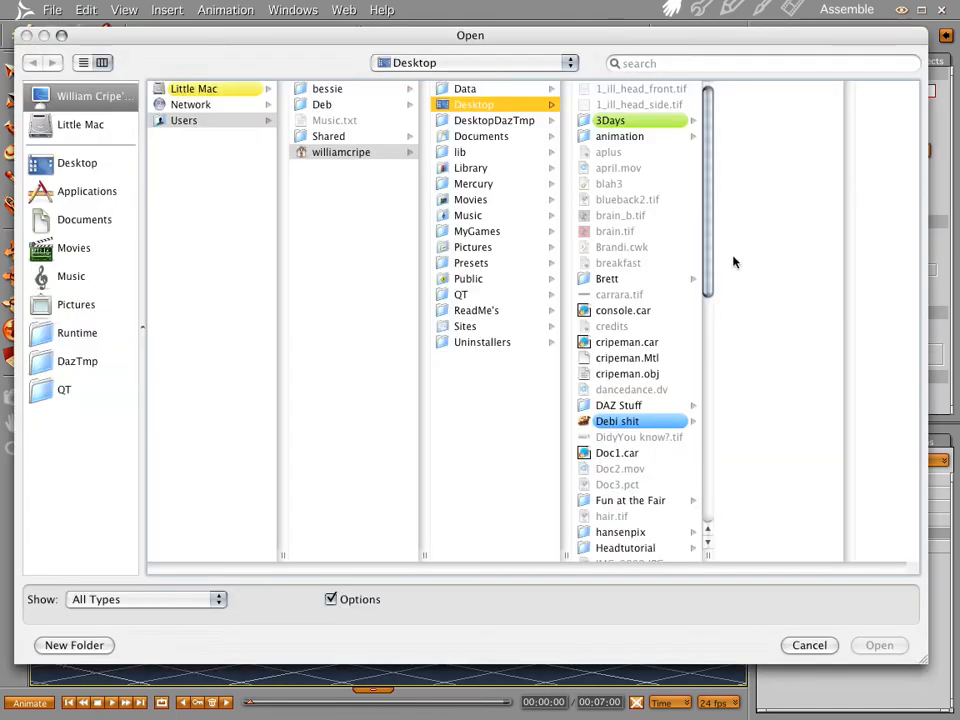
{"action": "left_click_drag", "start_coordinate": [711, 282], "coordinate": [724, 531]}
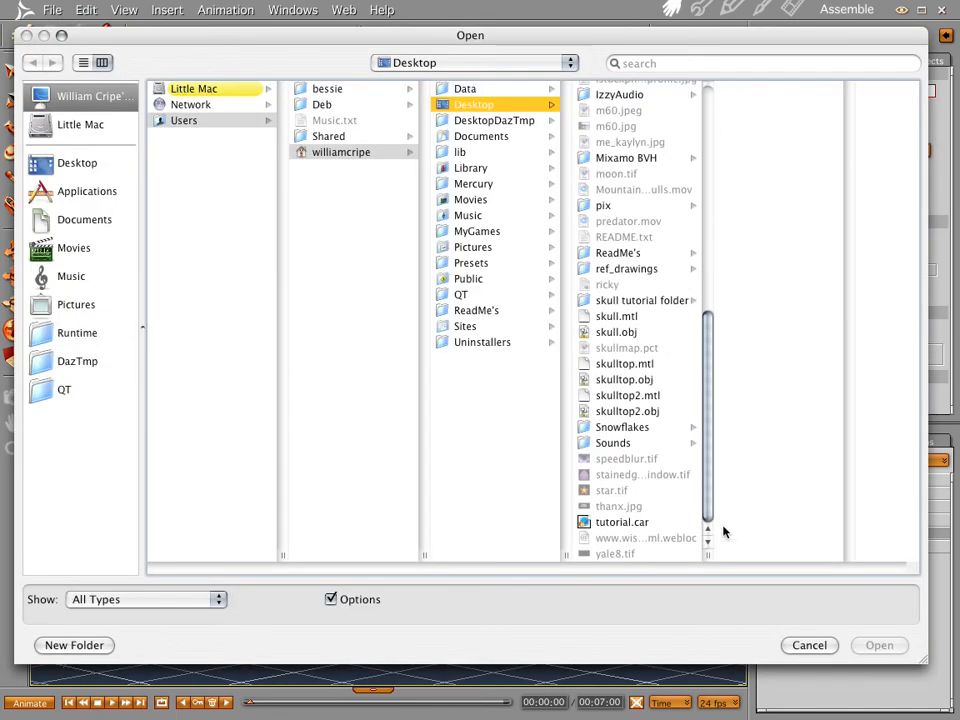
{"action": "left_click", "coordinate": [620, 411]}
{"action": "left_click", "coordinate": [878, 647]}
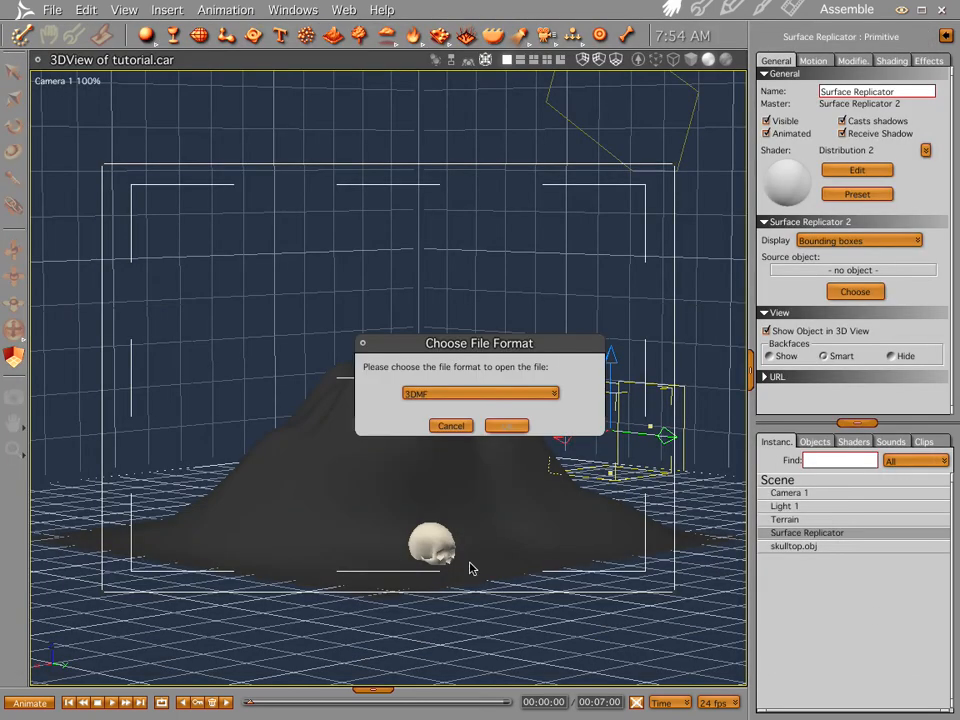
{"action": "left_click", "coordinate": [482, 394]}
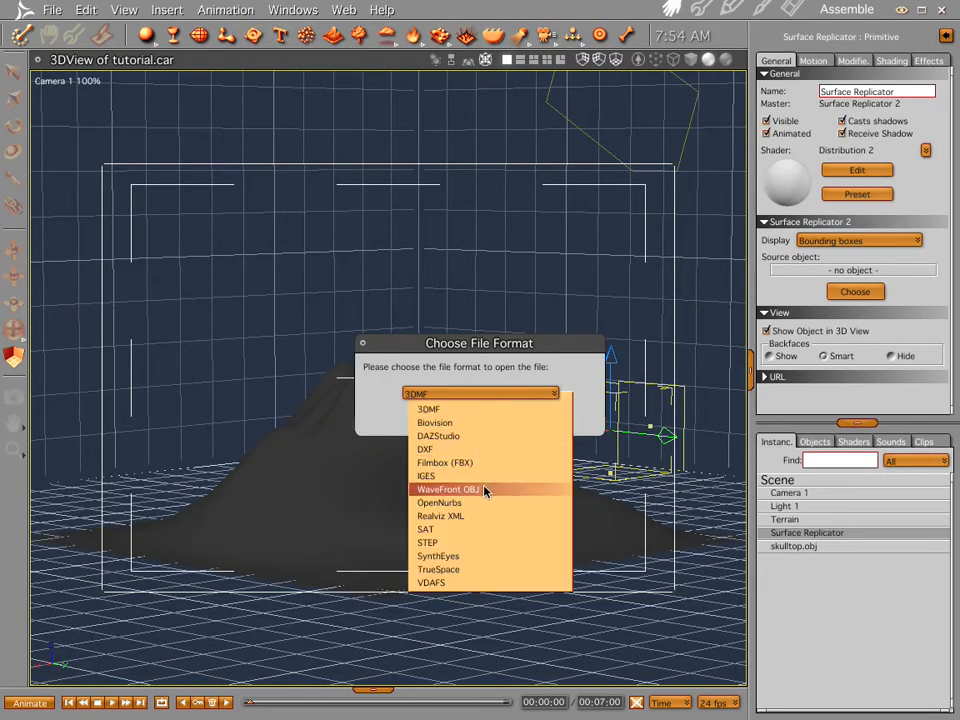
{"action": "left_click", "coordinate": [484, 489]}
{"action": "left_click", "coordinate": [505, 426]}
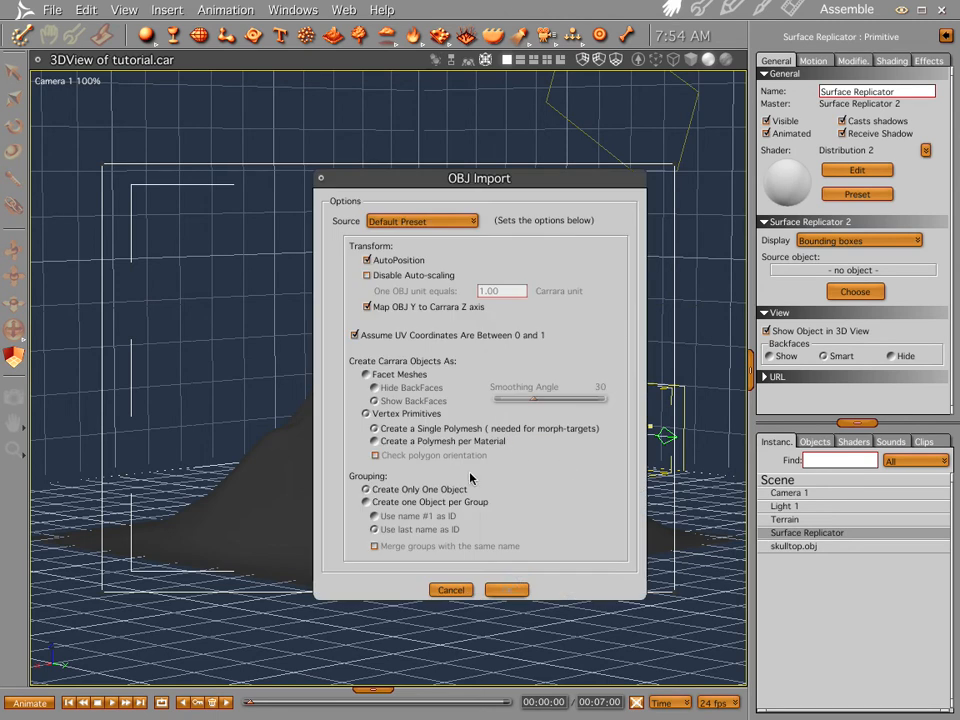
{"action": "left_click", "coordinate": [506, 590]}
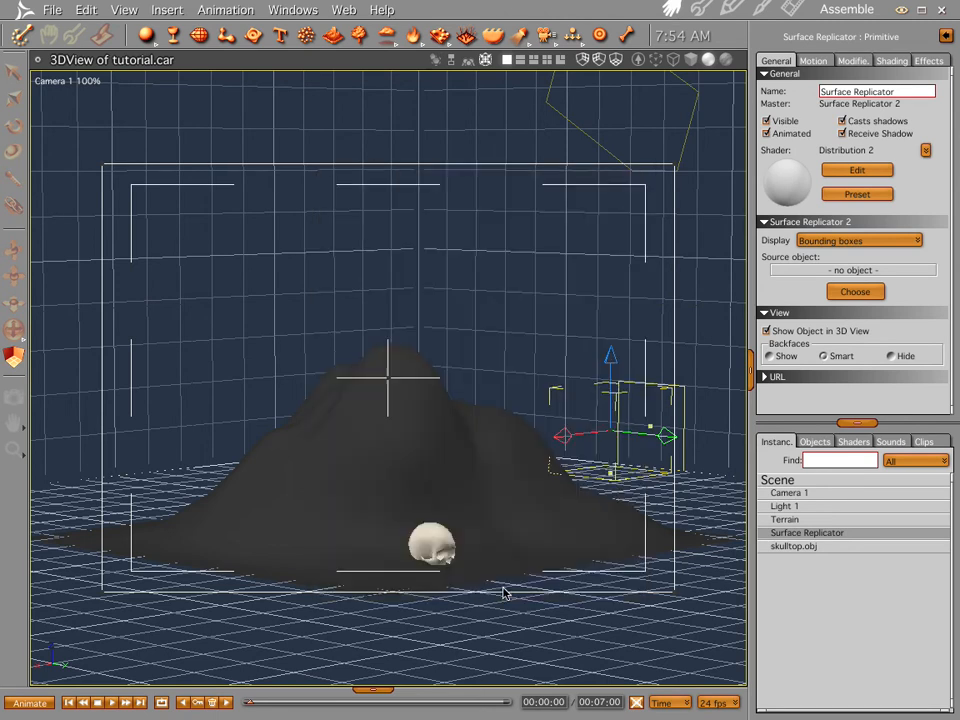
Move the skulltop.obj skull slightly away from the overlapping skulltop2.obj skull
{"action": "left_click", "coordinate": [810, 548]}
{"action": "left_click_drag", "start_coordinate": [489, 556], "coordinate": [533, 565]}
{"action": "left_click_drag", "start_coordinate": [428, 563], "coordinate": [356, 598]}
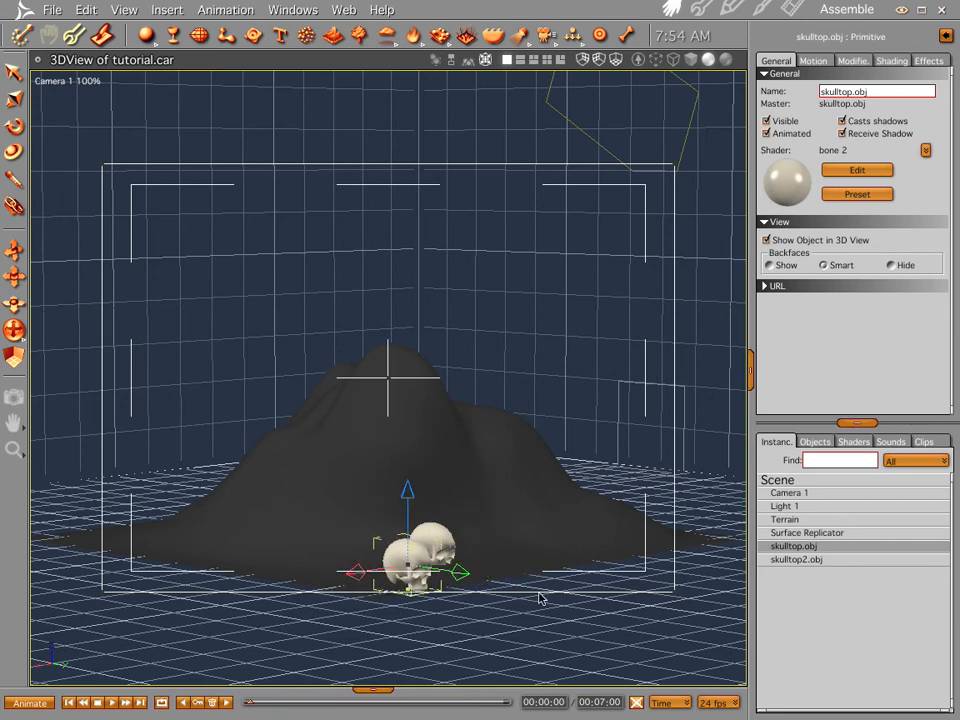
Open the Surface Replicator for editing and choose Terrain as its source object
{"action": "double_click", "coordinate": [823, 537]}
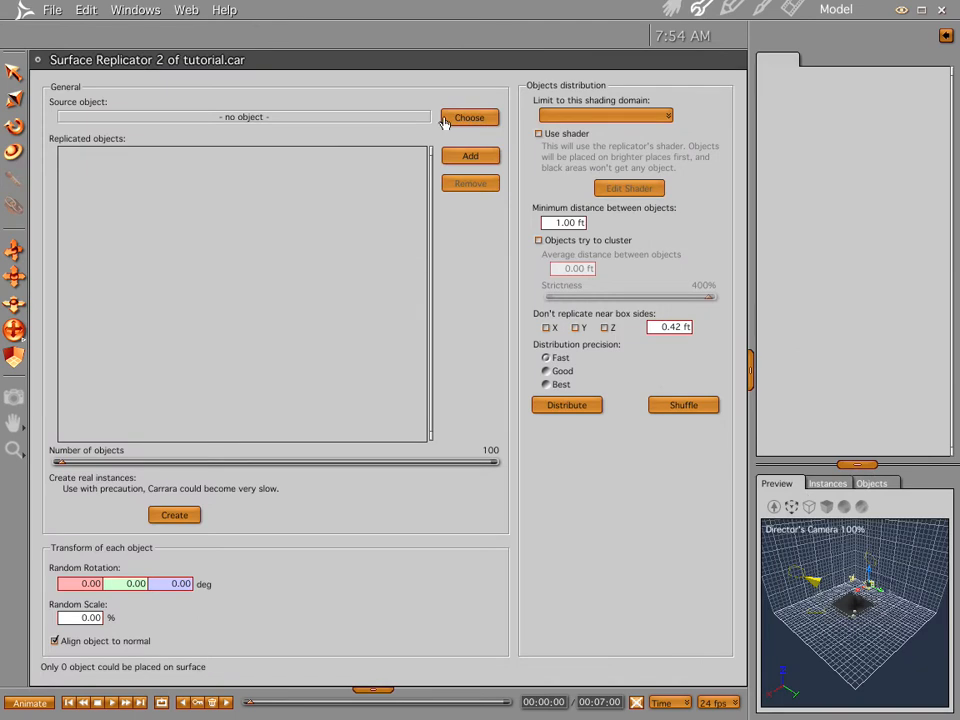
{"action": "left_click", "coordinate": [470, 118]}
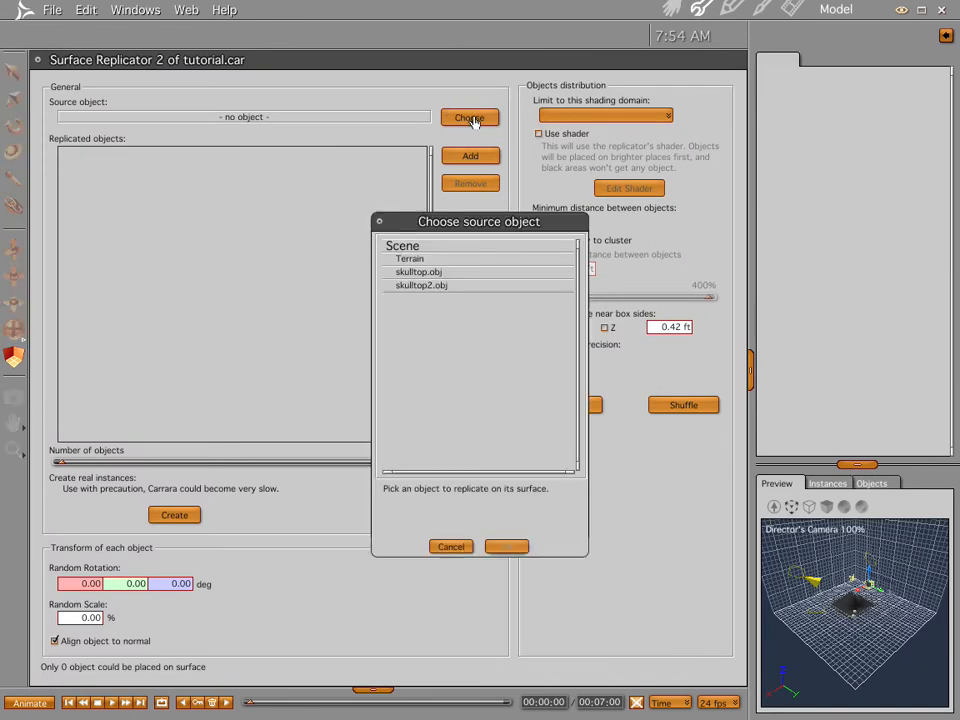
{"action": "left_click", "coordinate": [431, 260]}
{"action": "left_click", "coordinate": [507, 547]}
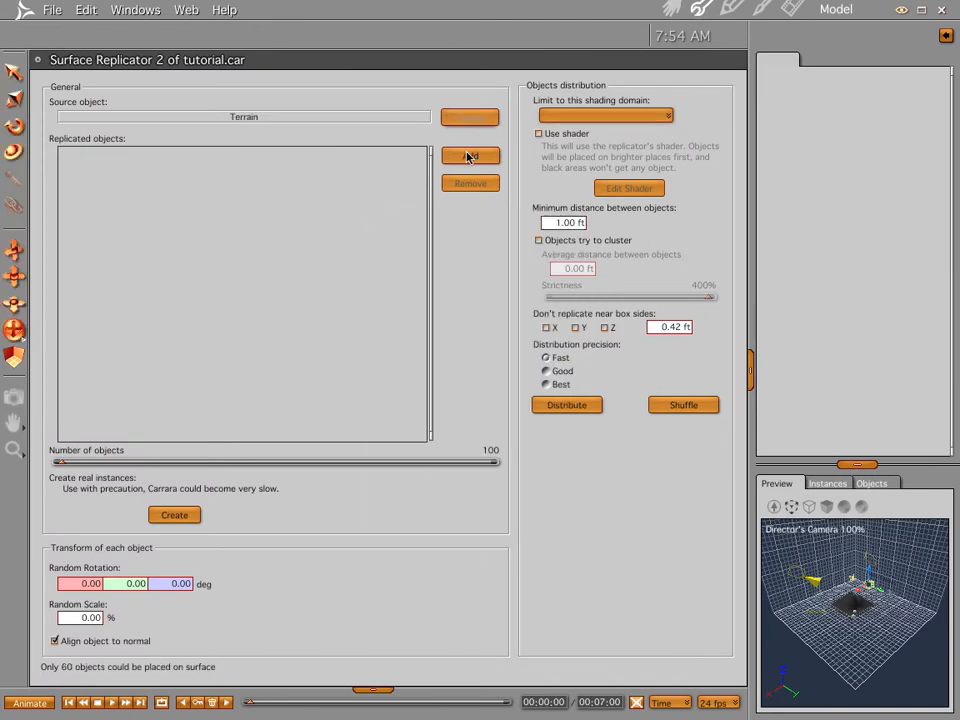
Add skulltop.obj and skulltop2.obj to the Surface Replicator's replicated objects
{"action": "left_click", "coordinate": [468, 156]}
{"action": "left_click", "coordinate": [440, 299]}
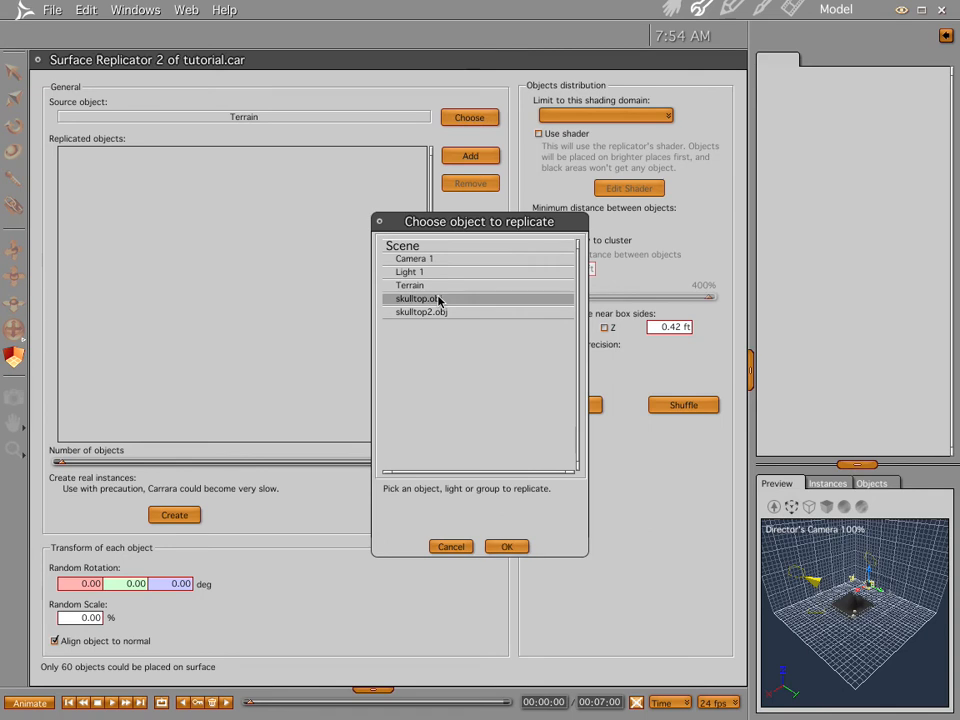
{"action": "left_click", "coordinate": [505, 547]}
{"action": "left_click", "coordinate": [467, 160]}
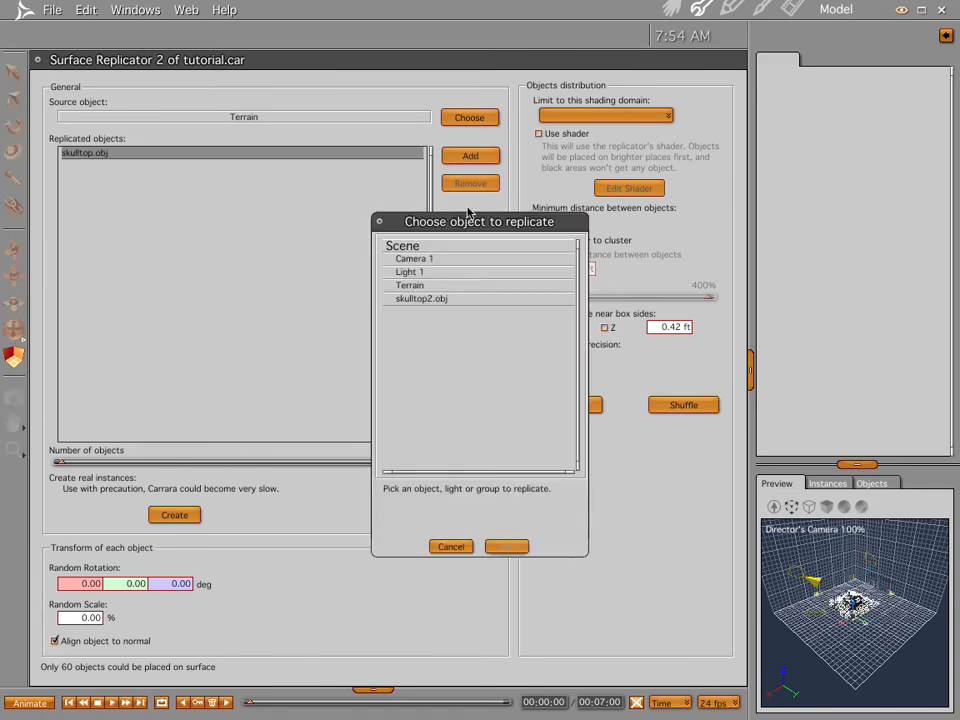
{"action": "left_click", "coordinate": [459, 300]}
{"action": "left_click", "coordinate": [507, 546]}
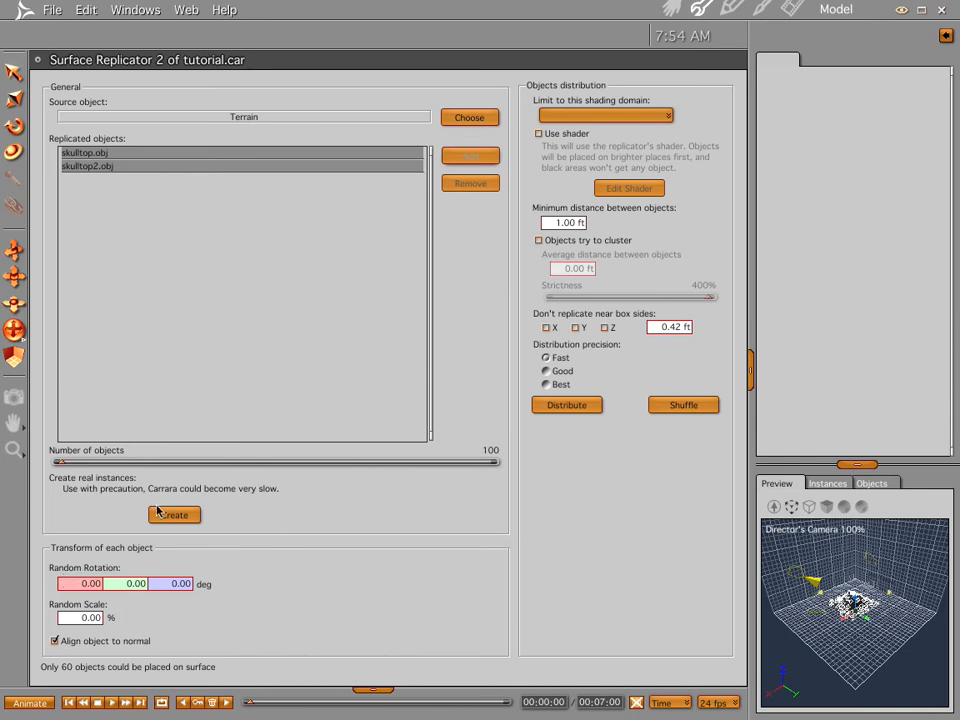
Set the Surface Replicator's random rotation to 360 degrees on all three axes
{"action": "left_click", "coordinate": [68, 582]}
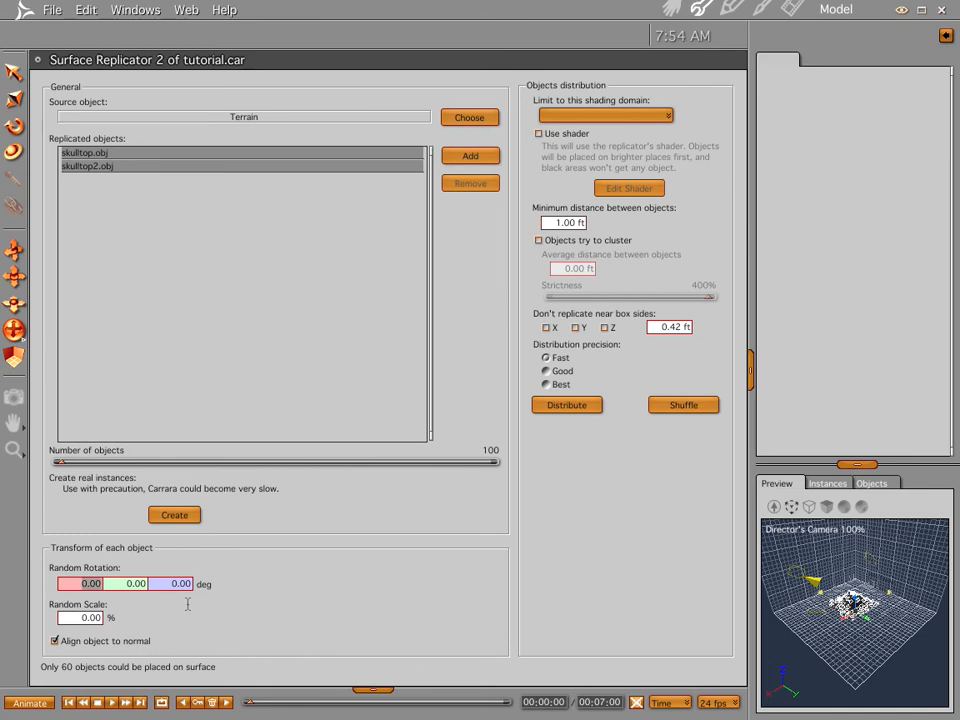
{"action": "type", "text": "360"}
{"action": "key", "text": "Tab"}
{"action": "type", "text": "3"}
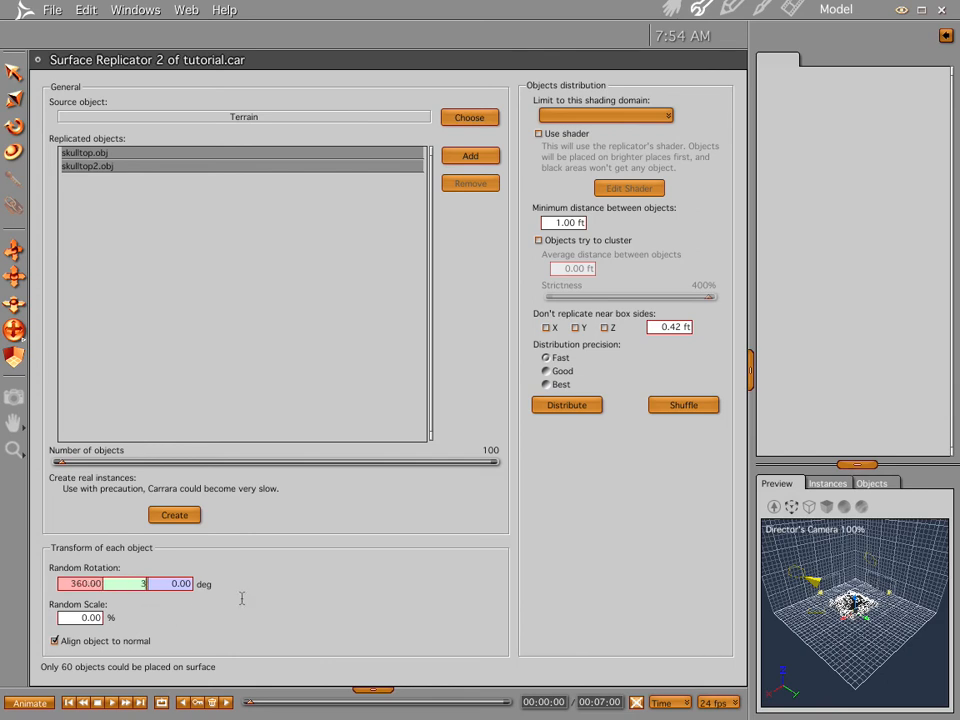
{"action": "type", "text": "60"}
{"action": "key", "text": "Tab"}
{"action": "type", "text": "360"}
{"action": "key", "text": "Return"}
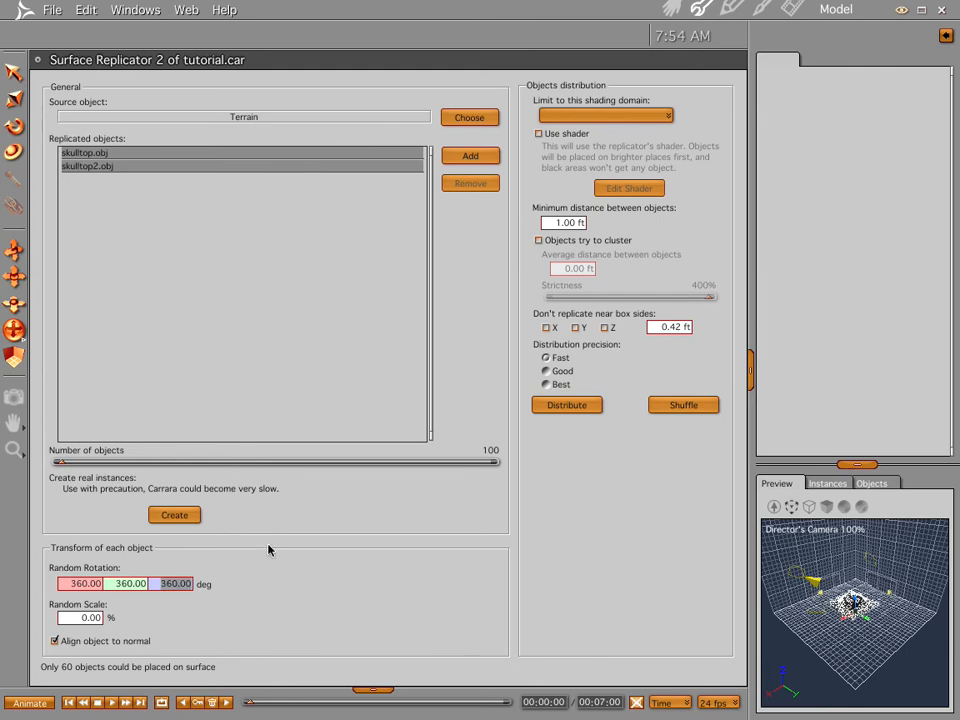
Test-render the skull-covered terrain, abort the render partway, and return to the scene assembly view
{"action": "left_click", "coordinate": [671, 10]}
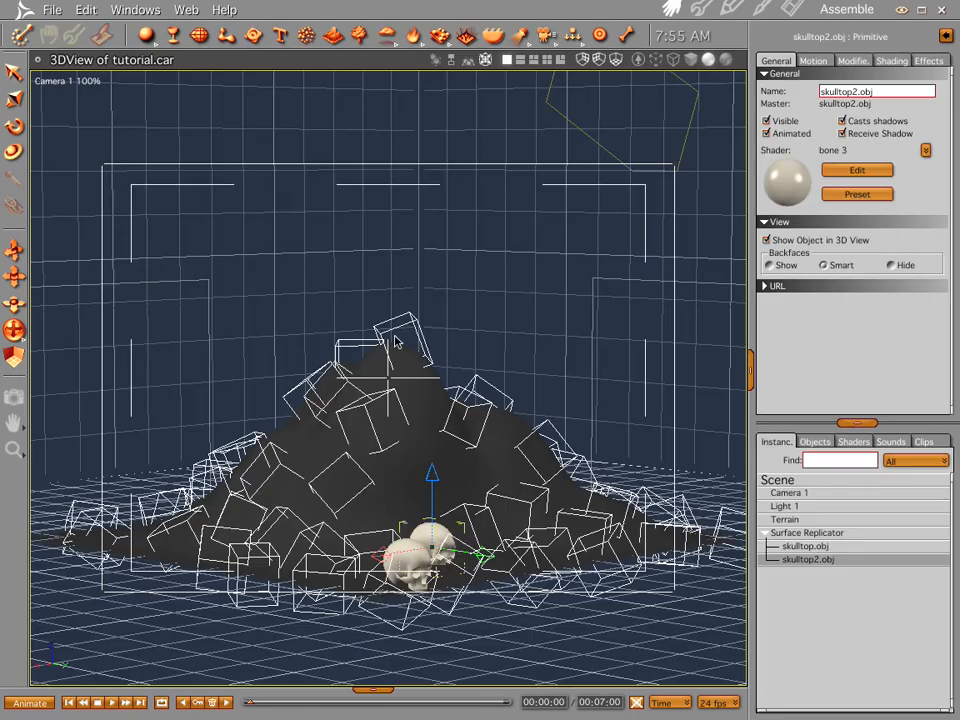
{"action": "key", "text": "super+r"}
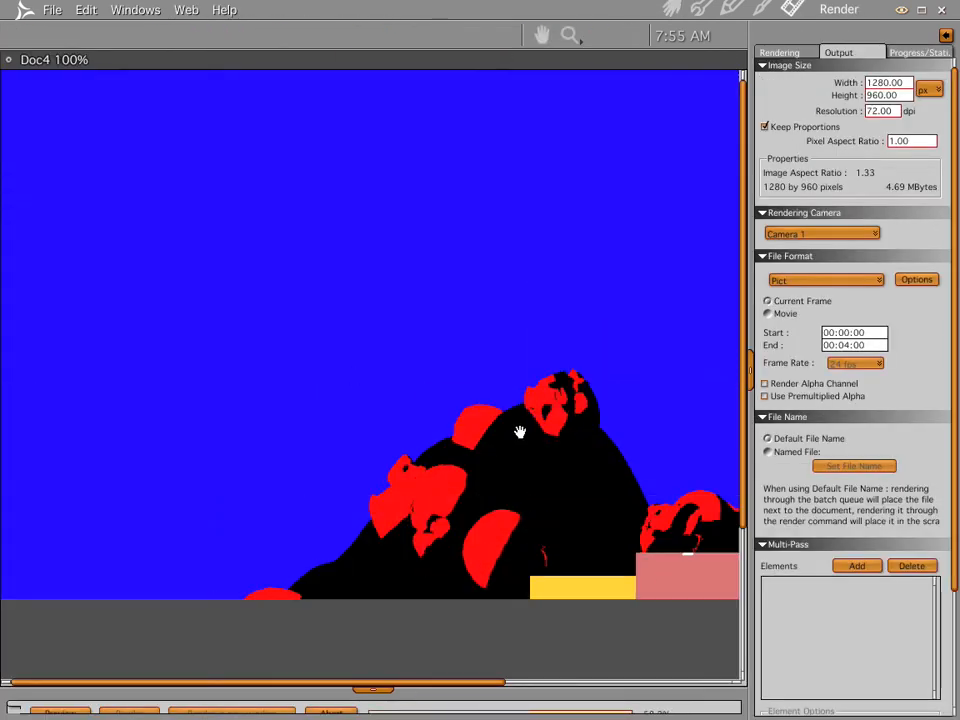
{"action": "key", "text": "Escape"}
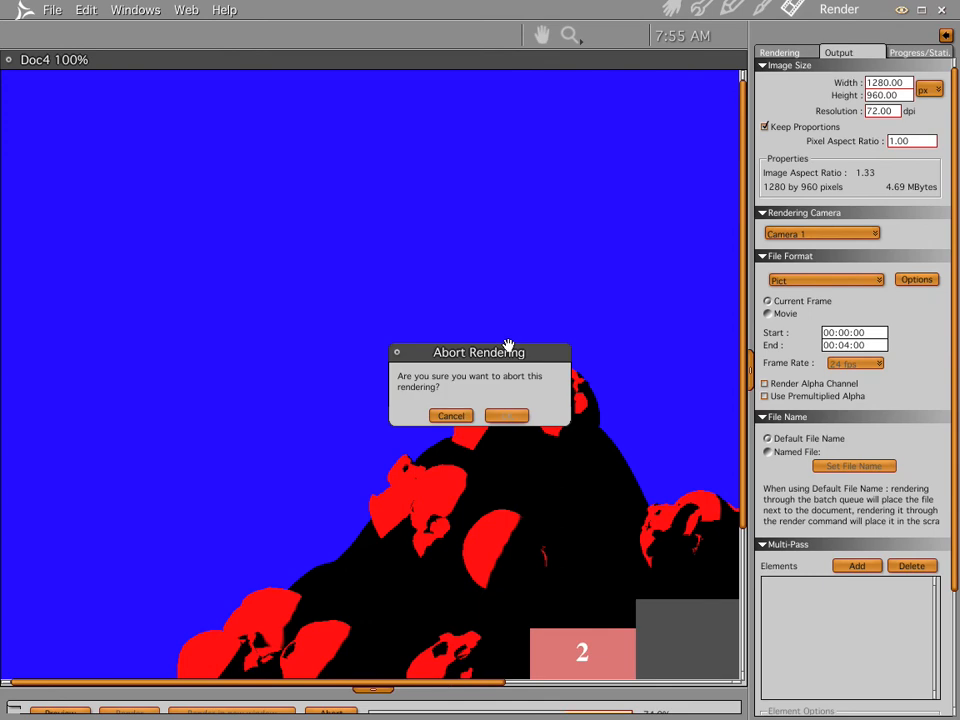
{"action": "left_click", "coordinate": [518, 416]}
{"action": "left_click", "coordinate": [670, 9]}
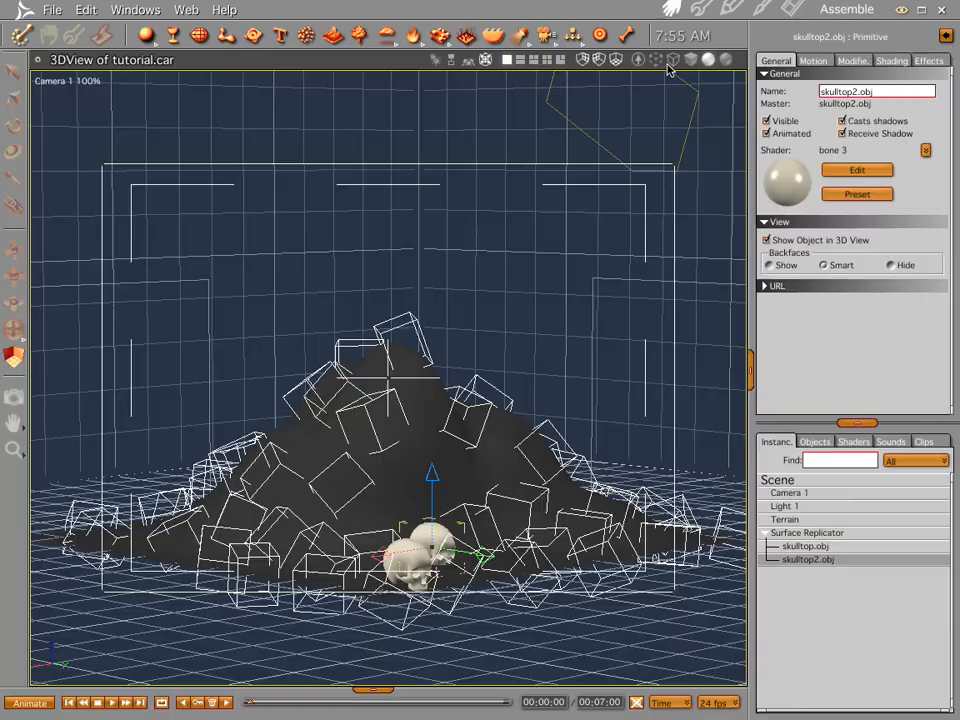
Change Light 1's colour from red to white, set its brightness to 174%, and test-render the scene
{"action": "left_click", "coordinate": [785, 506]}
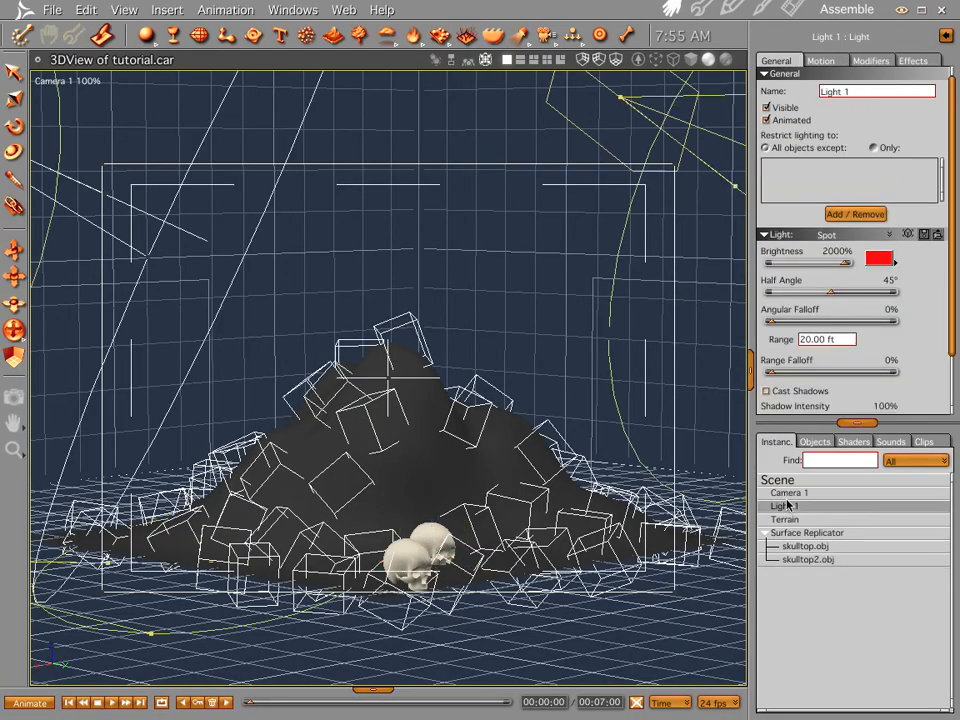
{"action": "left_click", "coordinate": [835, 251]}
{"action": "type", "text": "0"}
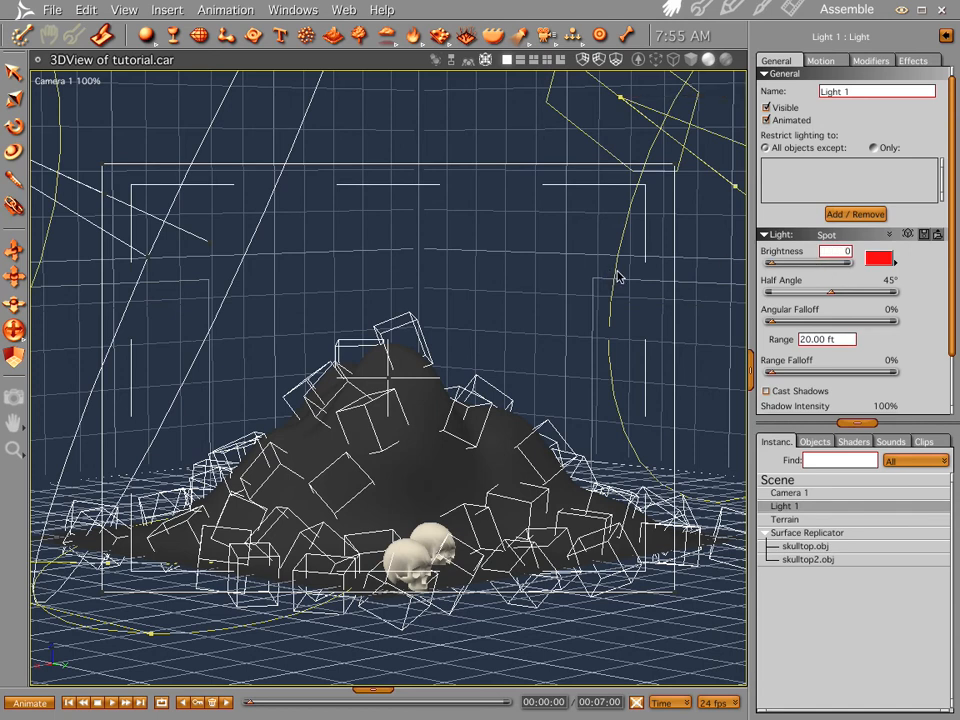
{"action": "left_click", "coordinate": [878, 258]}
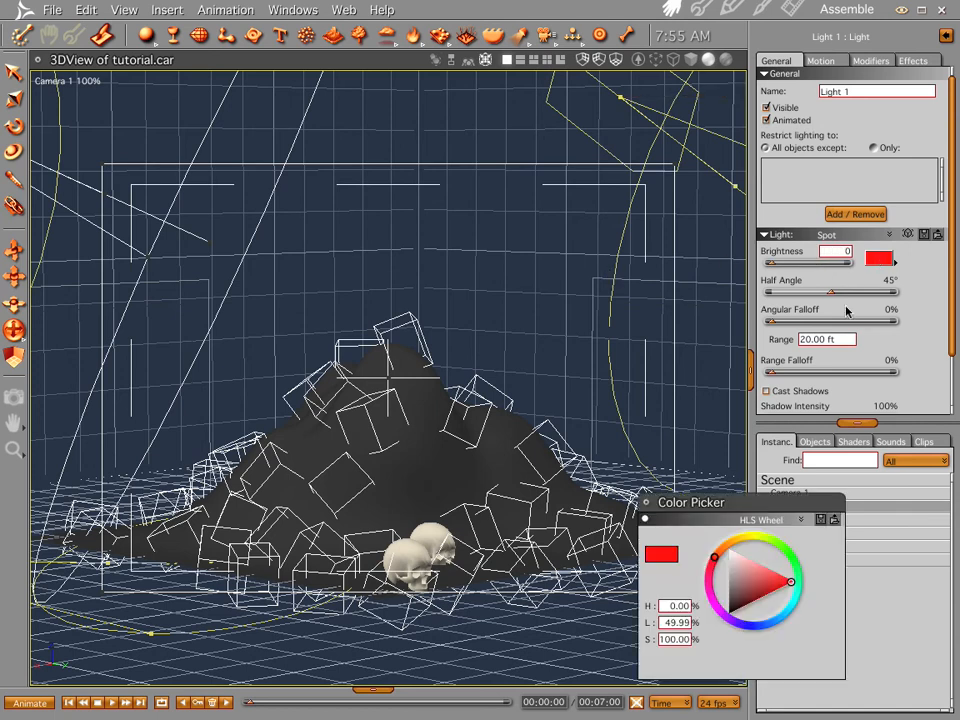
{"action": "left_click", "coordinate": [729, 550]}
{"action": "left_click_drag", "start_coordinate": [770, 263], "coordinate": [795, 268]}
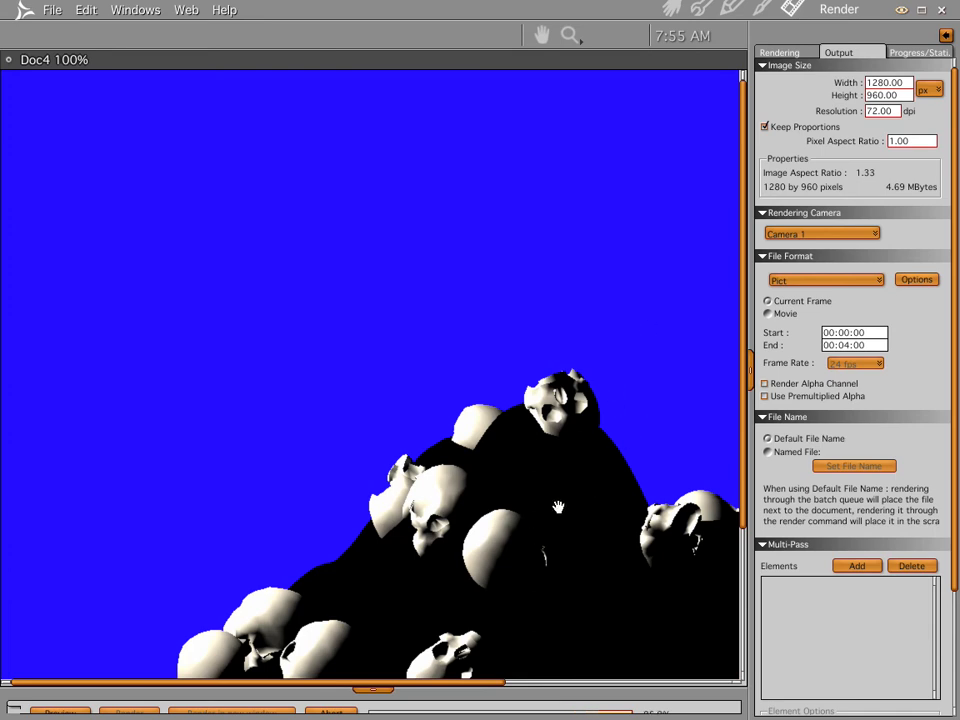
{"action": "left_click", "coordinate": [666, 12]}
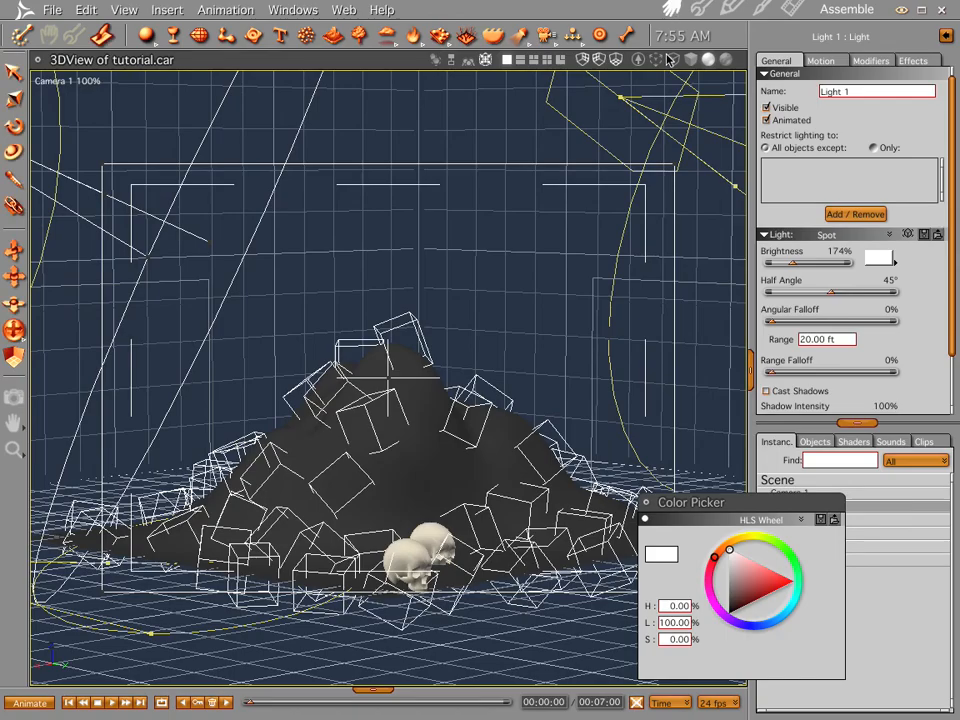
{"action": "left_click", "coordinate": [647, 504]}
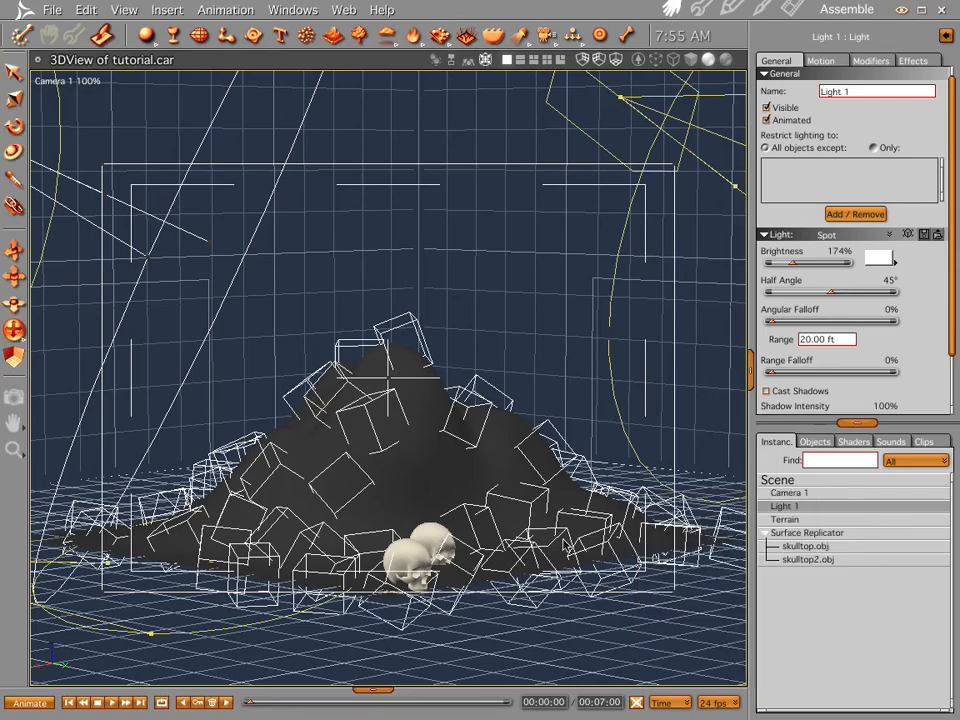
Reopen the Surface Replicator for editing and set the minimum distance between objects to 0.50 ft
{"action": "double_click", "coordinate": [803, 535]}
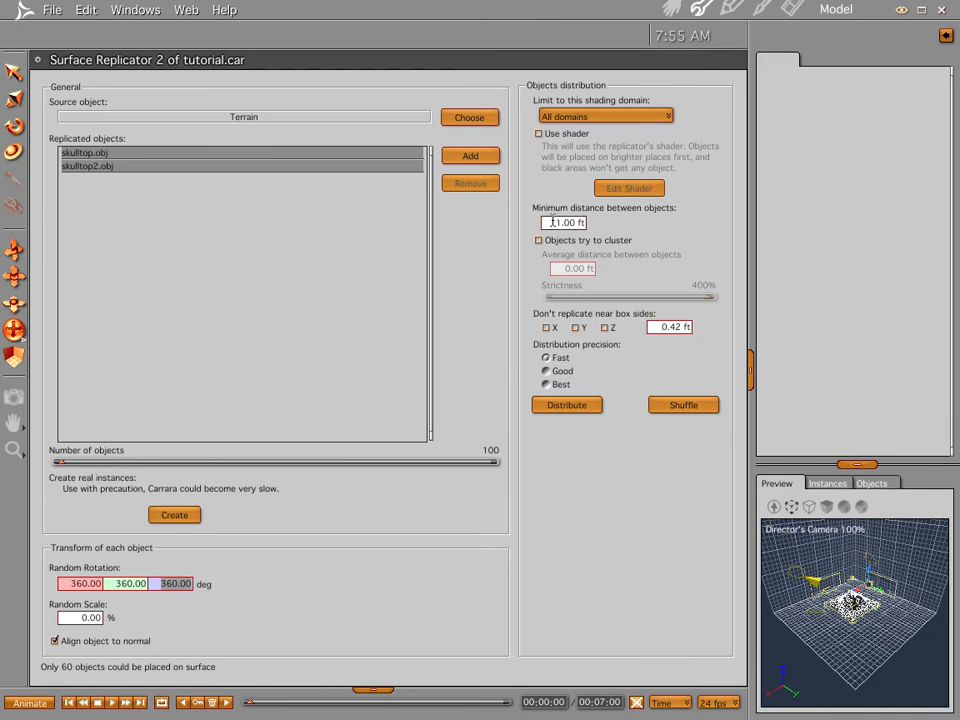
{"action": "left_click", "coordinate": [548, 224]}
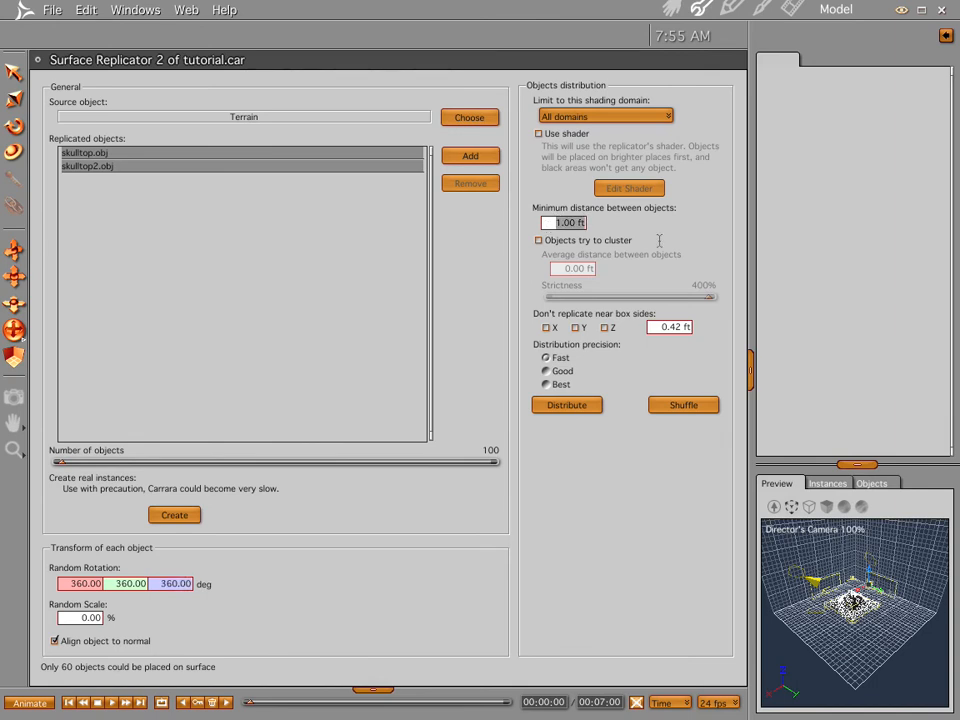
{"action": "key", "text": "BackSpace"}
Set the number of replicated objects to 5918 and shuffle the distribution with Best precision
{"action": "left_click_drag", "start_coordinate": [62, 466], "coordinate": [100, 463]}
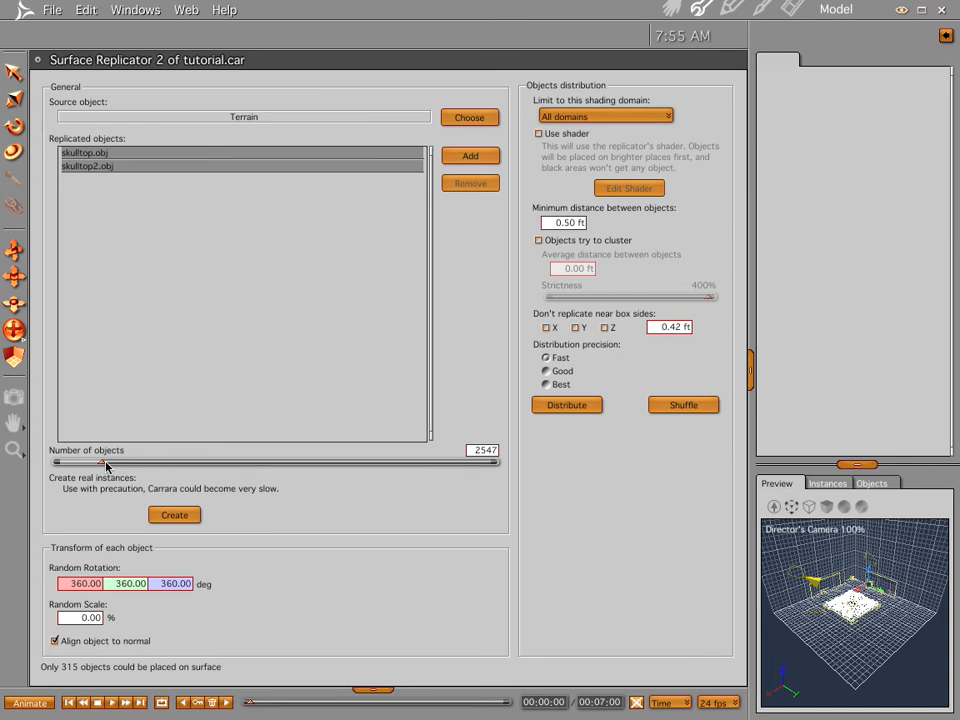
{"action": "left_click_drag", "start_coordinate": [106, 465], "coordinate": [188, 463]}
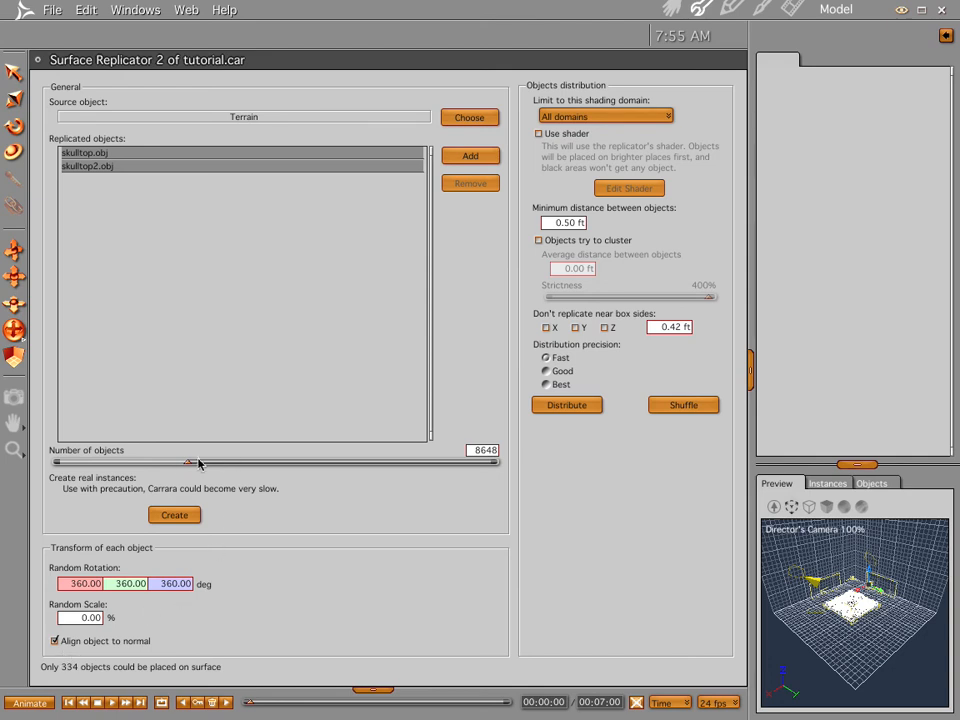
{"action": "left_click_drag", "start_coordinate": [191, 467], "coordinate": [153, 465]}
{"action": "left_click", "coordinate": [545, 385]}
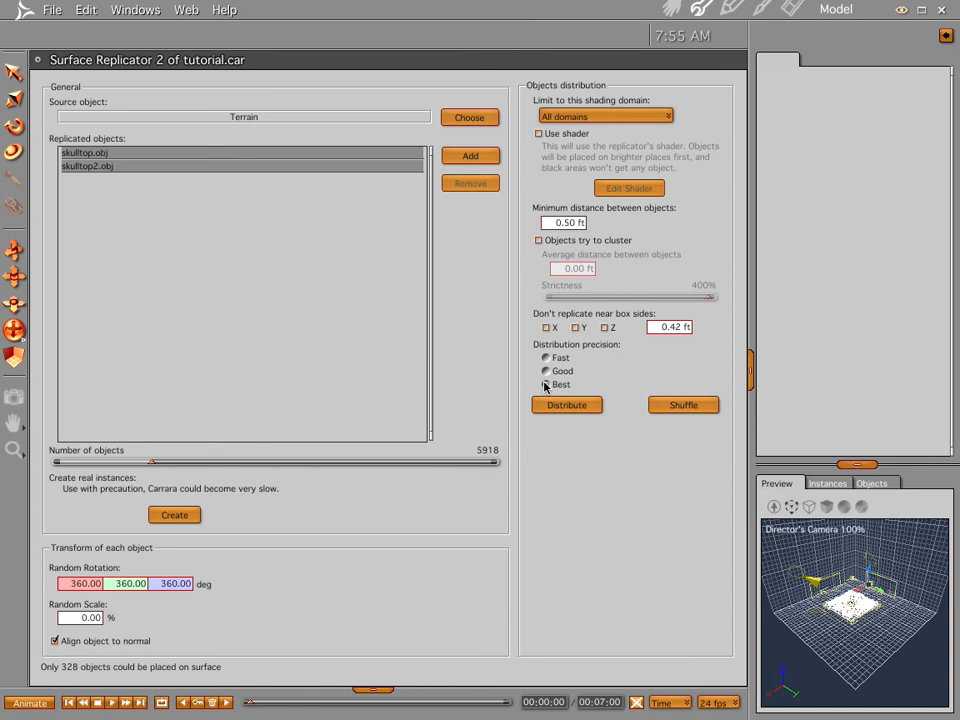
{"action": "left_click", "coordinate": [684, 409]}
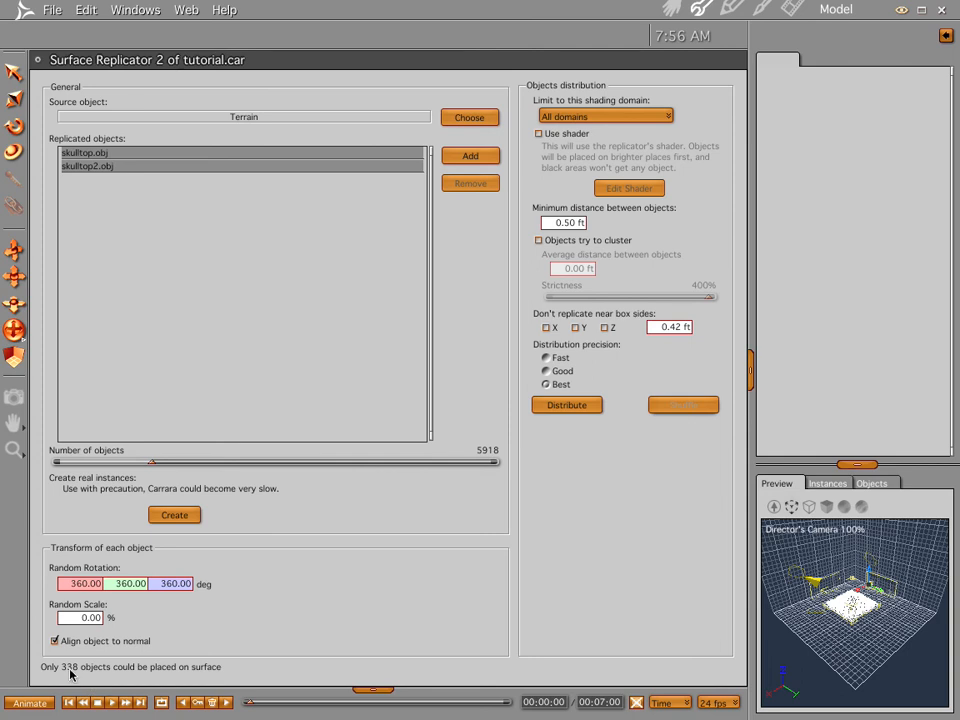
Render the denser skull pile and view the whole image at 50% zoom
{"action": "left_click", "coordinate": [667, 10]}
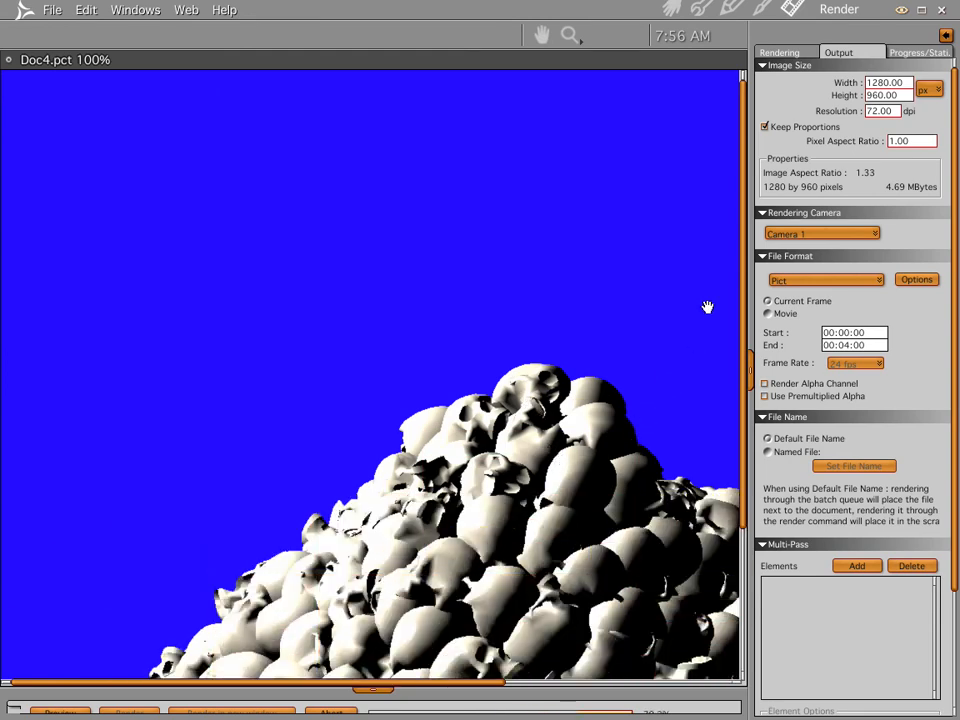
{"action": "left_click", "coordinate": [668, 8]}
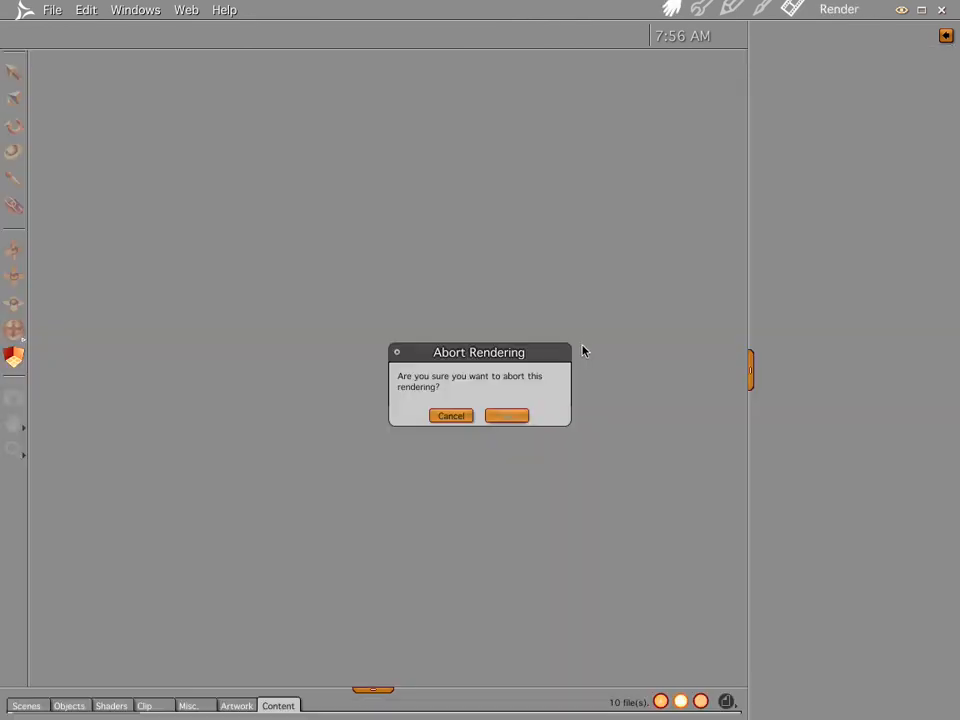
{"action": "left_click", "coordinate": [513, 420]}
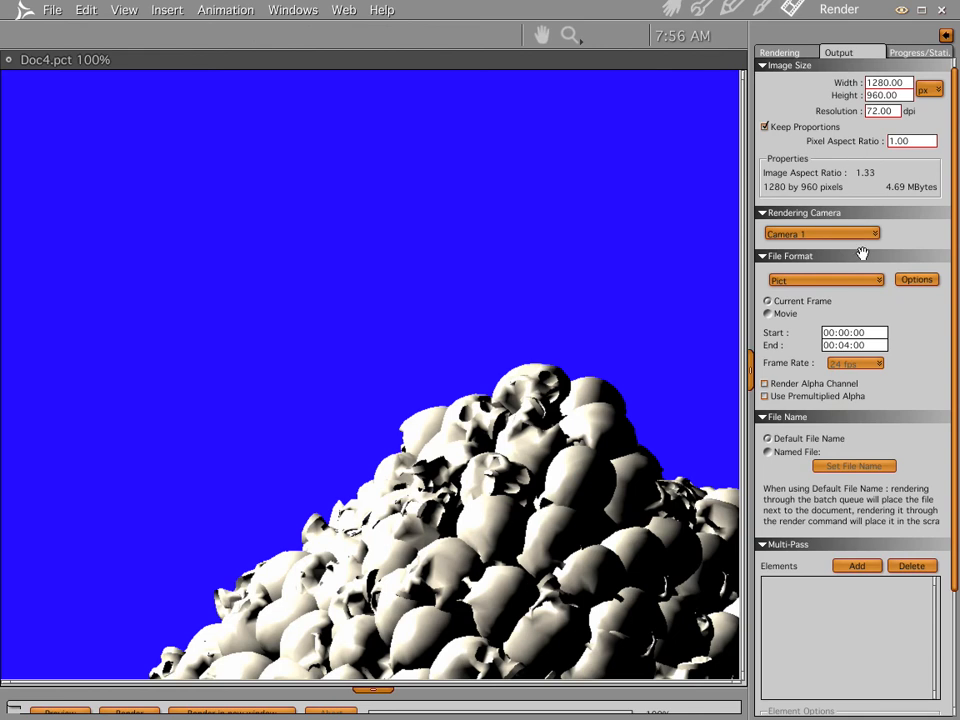
{"action": "left_click", "coordinate": [786, 52]}
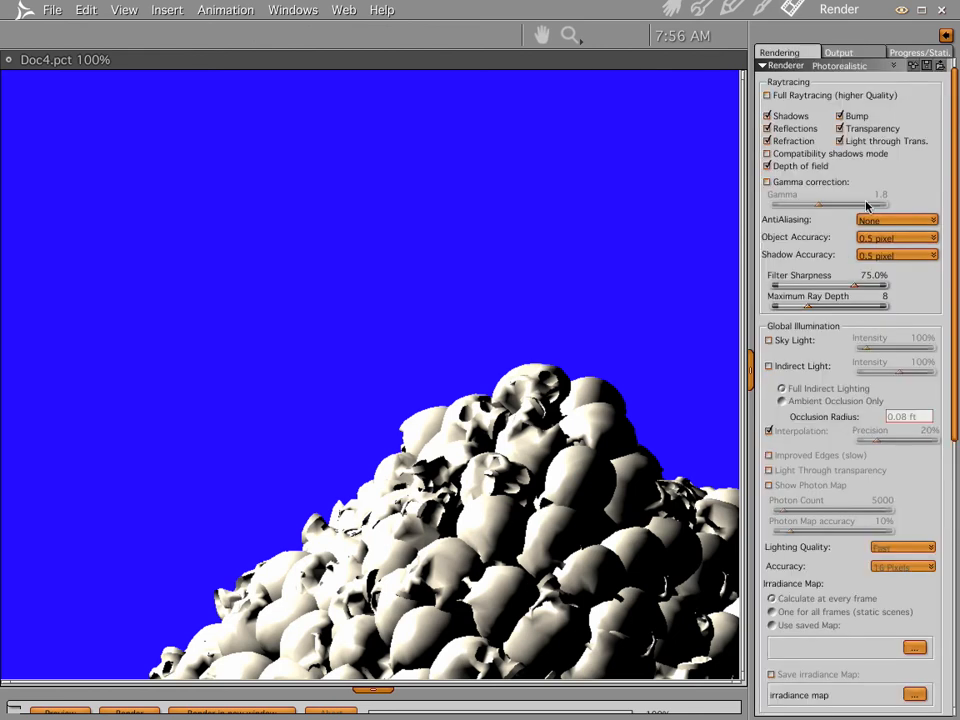
{"action": "left_click", "coordinate": [672, 9]}
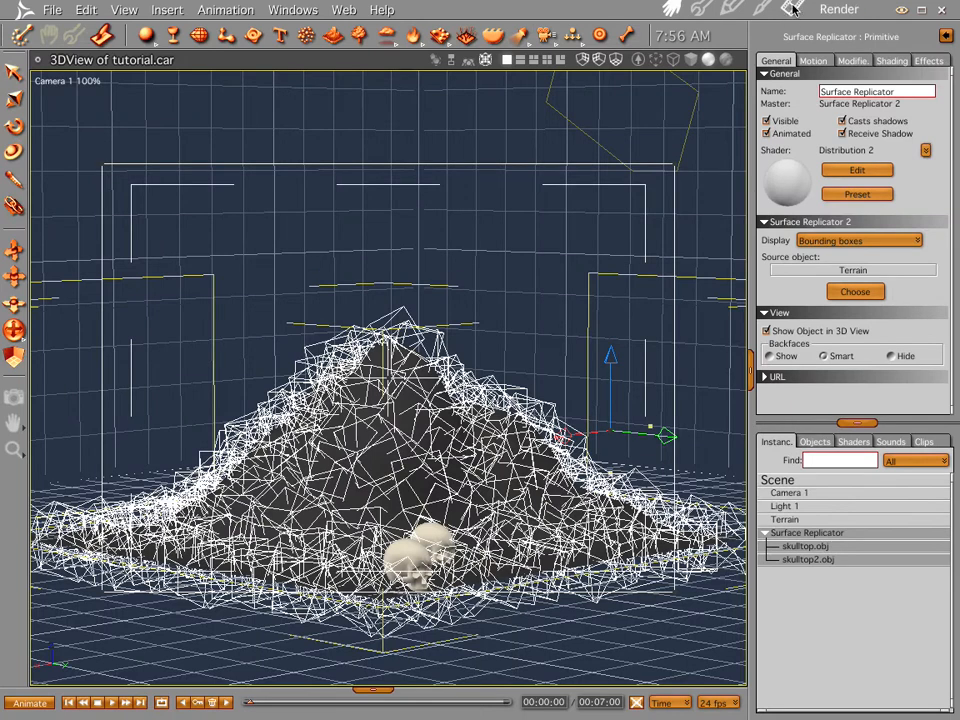
{"action": "left_click", "coordinate": [790, 9]}
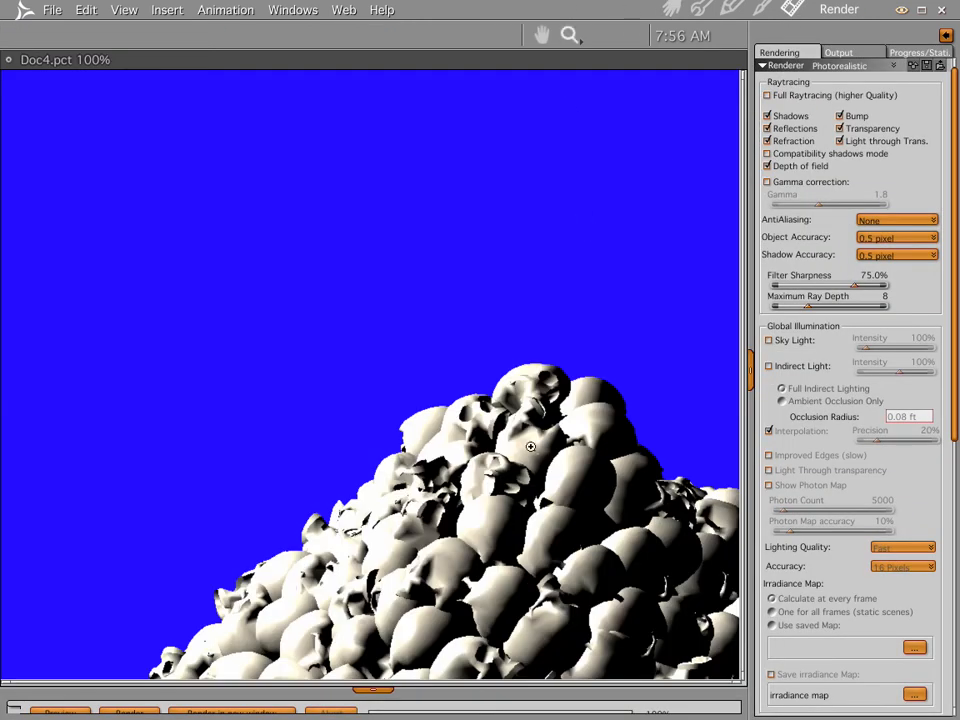
{"action": "left_click", "coordinate": [535, 476], "text": "alt"}
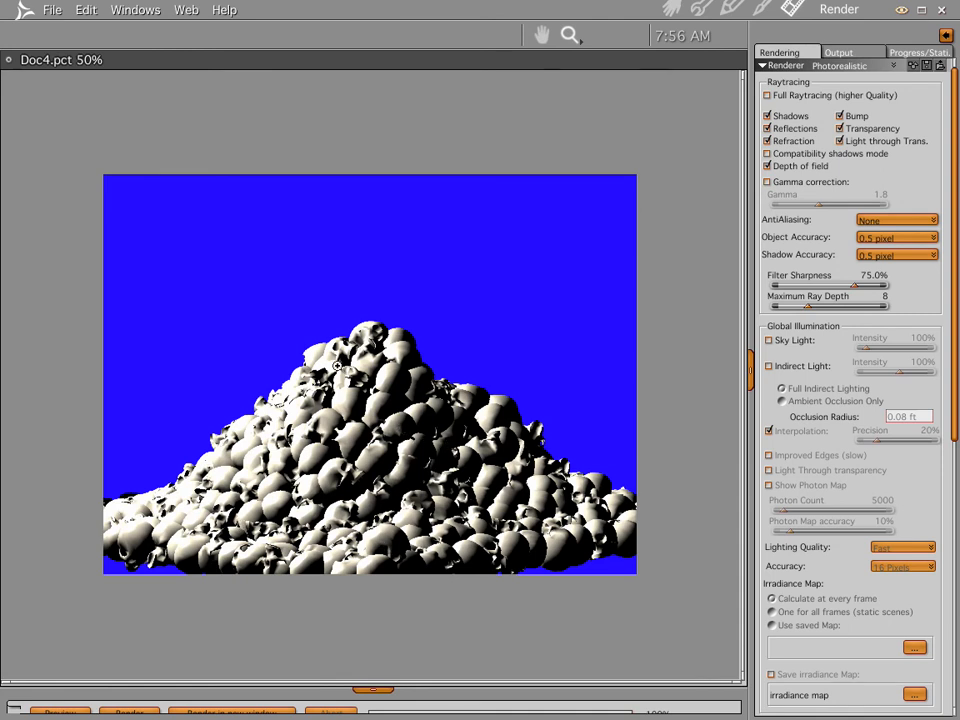
Rotate the source skull skulltop.obj to a different orientation and render the pile again
{"action": "left_click", "coordinate": [672, 9]}
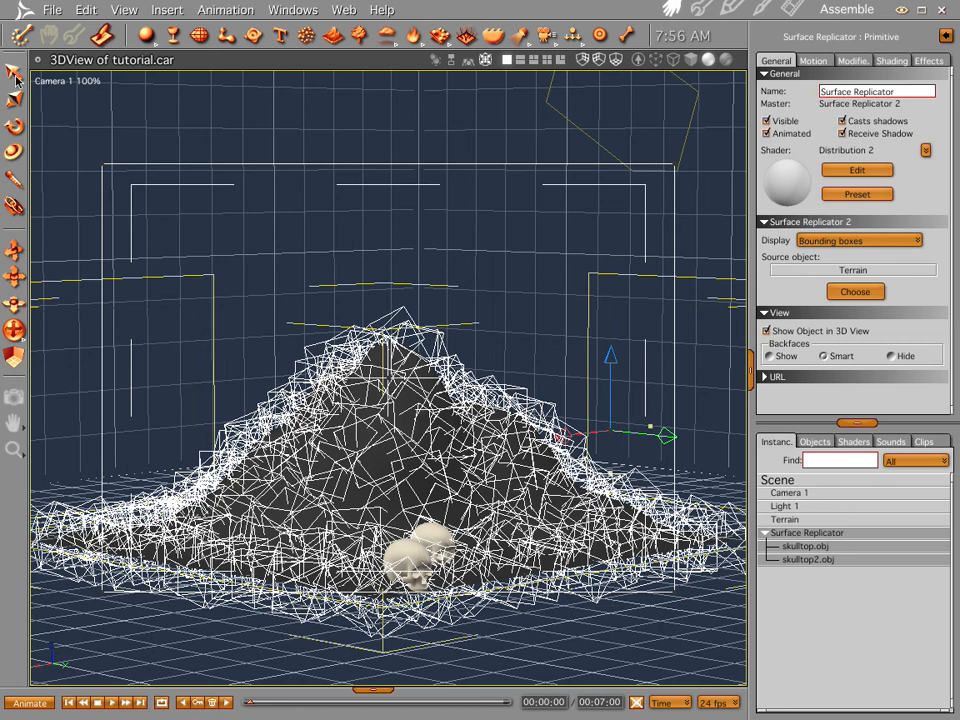
{"action": "left_click", "coordinate": [411, 556]}
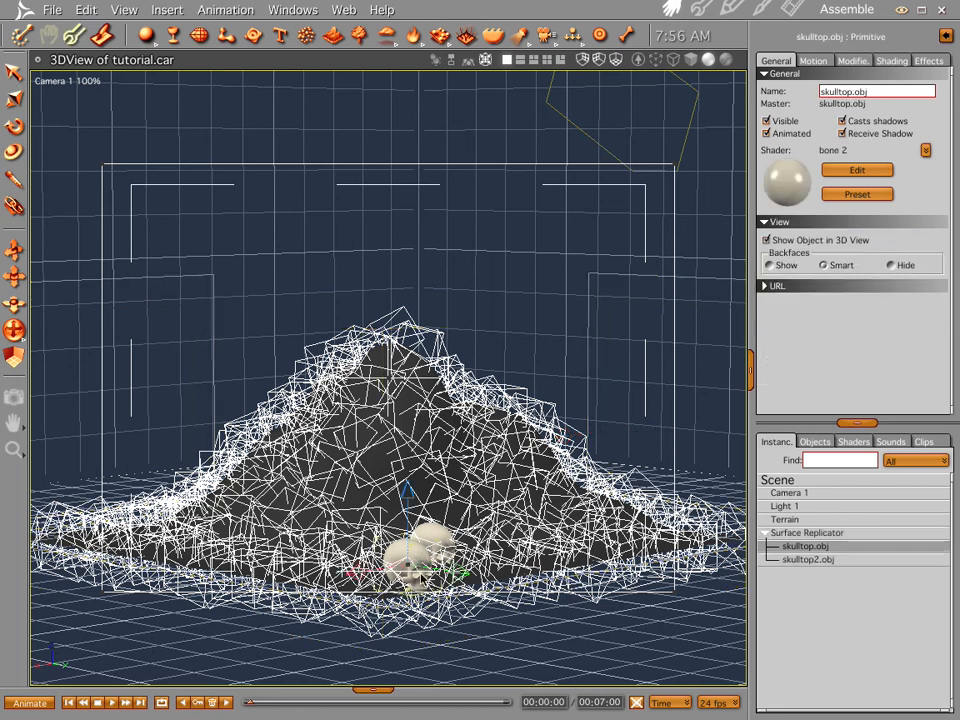
{"action": "left_click", "coordinate": [432, 568]}
{"action": "mouse_move", "coordinate": [432, 568]}
{"action": "left_mouse_down"}
{"action": "mouse_move", "coordinate": [335, 590]}
{"action": "mouse_move", "coordinate": [285, 634]}
{"action": "mouse_move", "coordinate": [432, 576]}
{"action": "mouse_move", "coordinate": [420, 580]}
{"action": "left_mouse_up"}
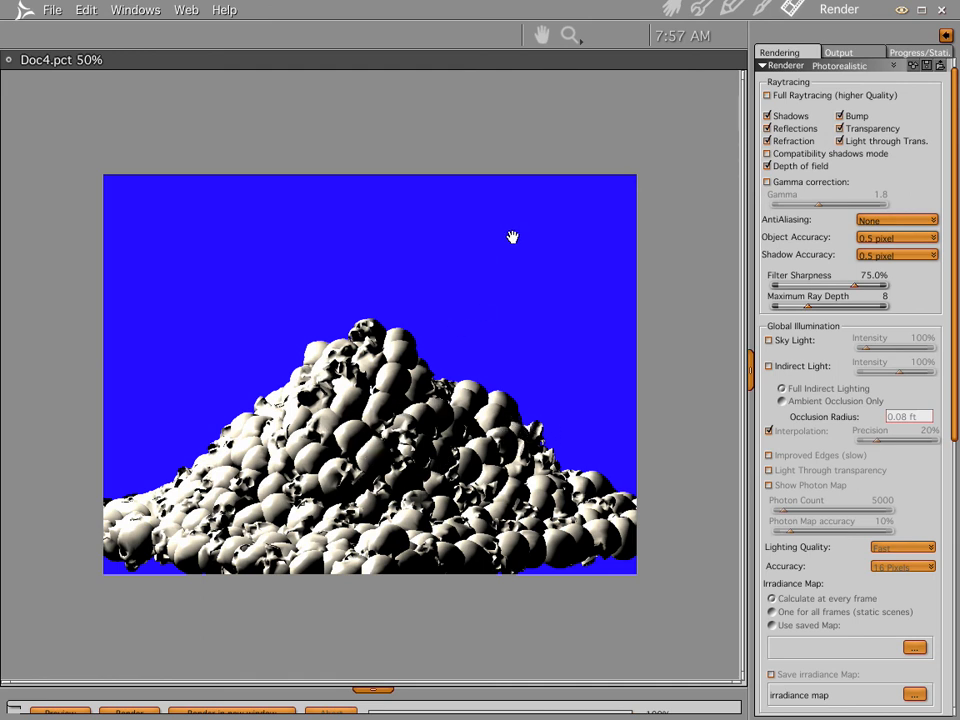
{"action": "left_click", "coordinate": [676, 12]}
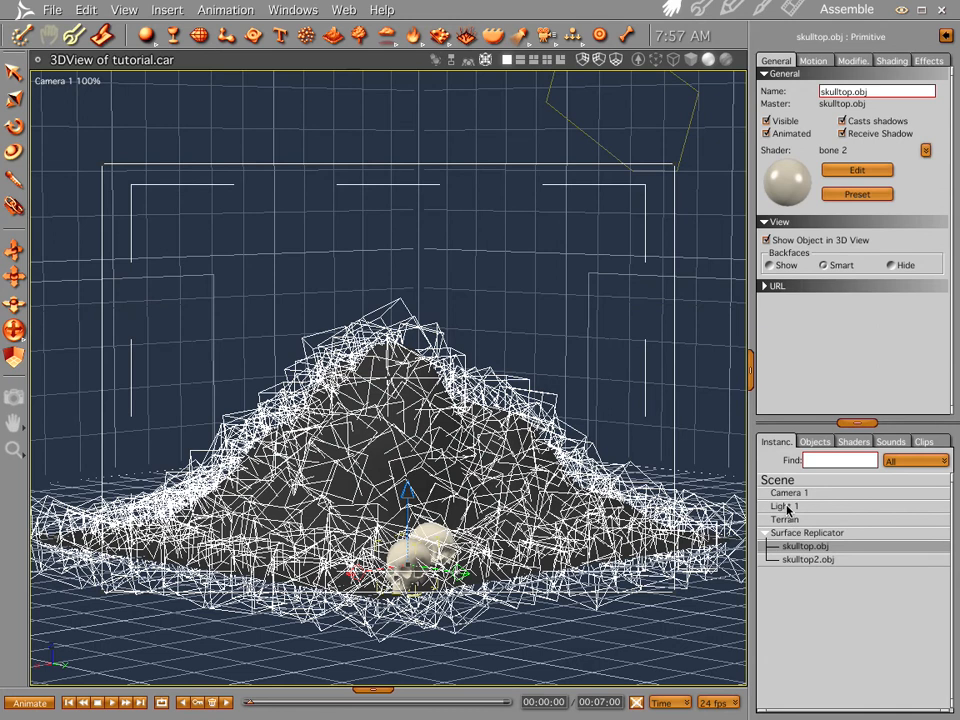
Raise Light 1's brightness to 2000% and render the skull pile
{"action": "left_click", "coordinate": [788, 507]}
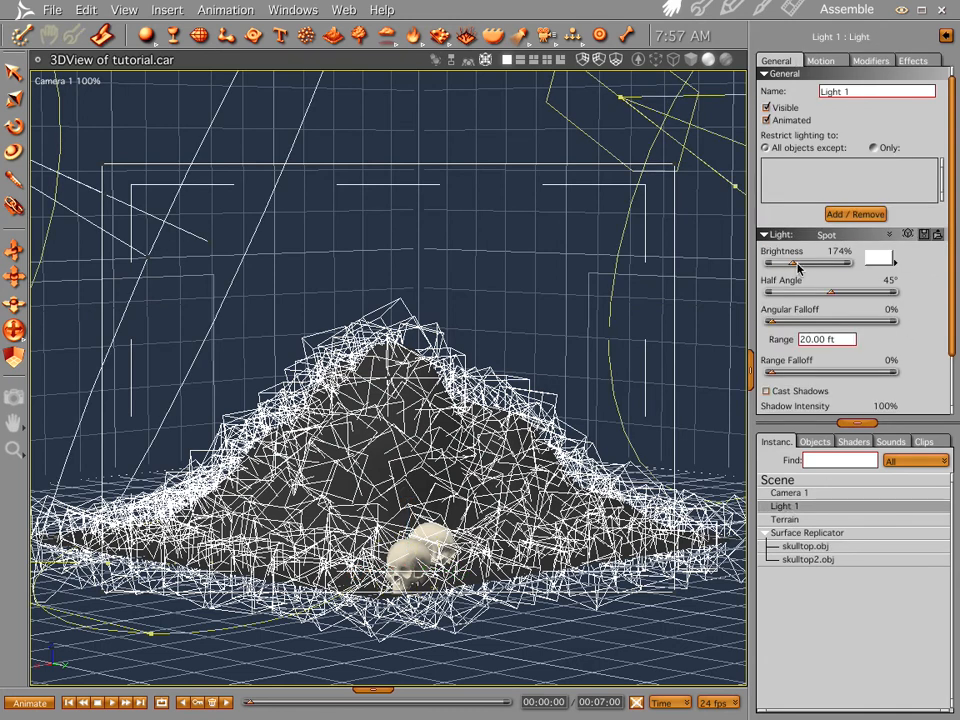
{"action": "left_click_drag", "start_coordinate": [798, 266], "coordinate": [900, 270]}
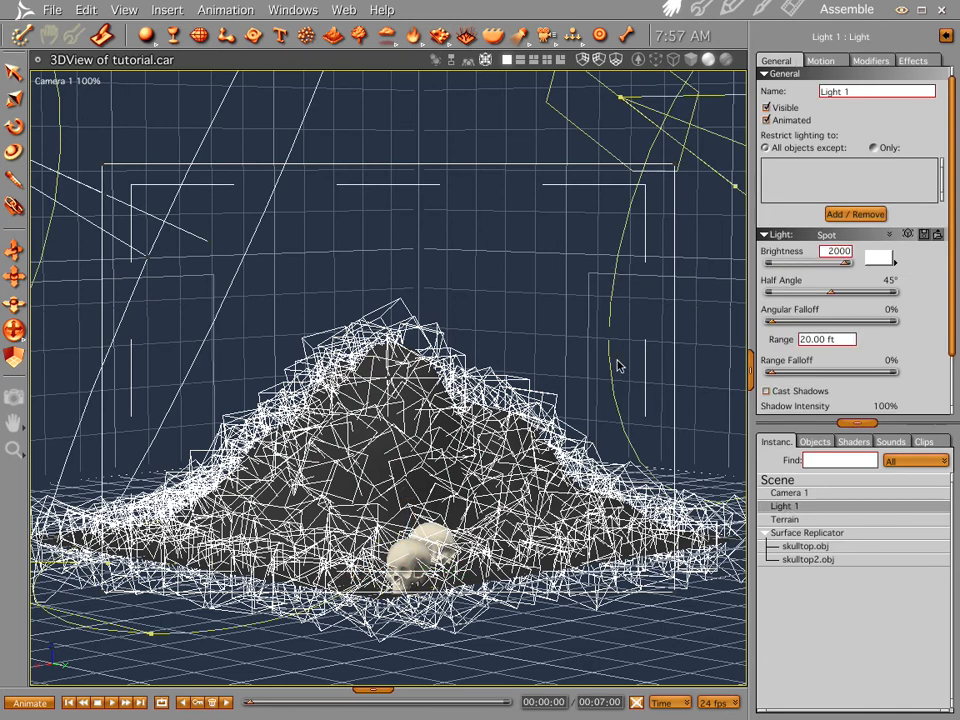
{"action": "key", "text": "ctrl+r"}
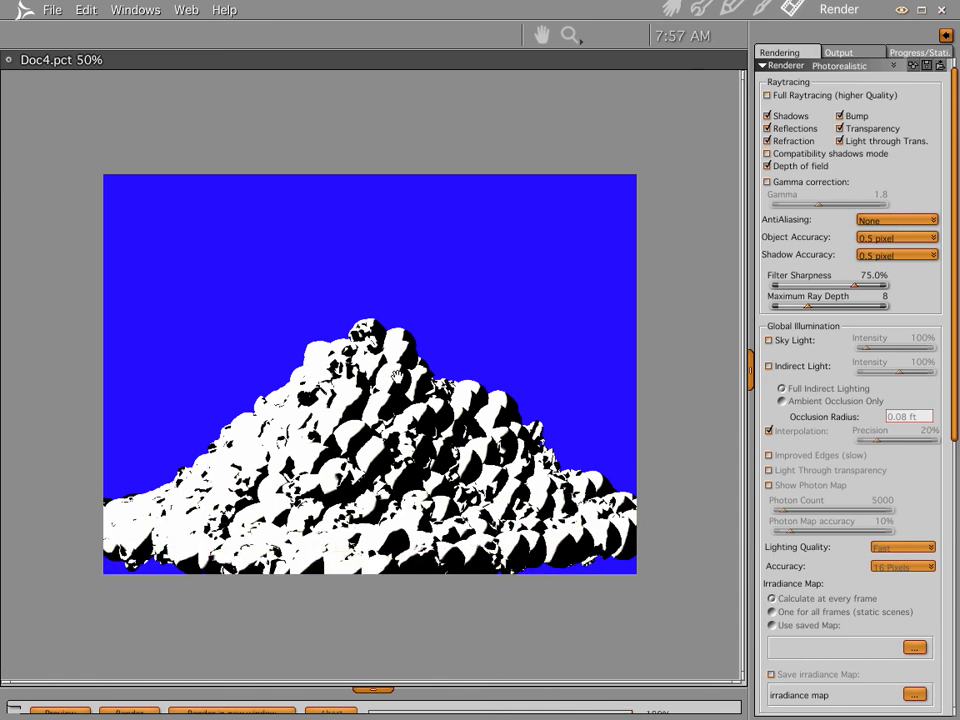
{"action": "left_click", "coordinate": [677, 9]}
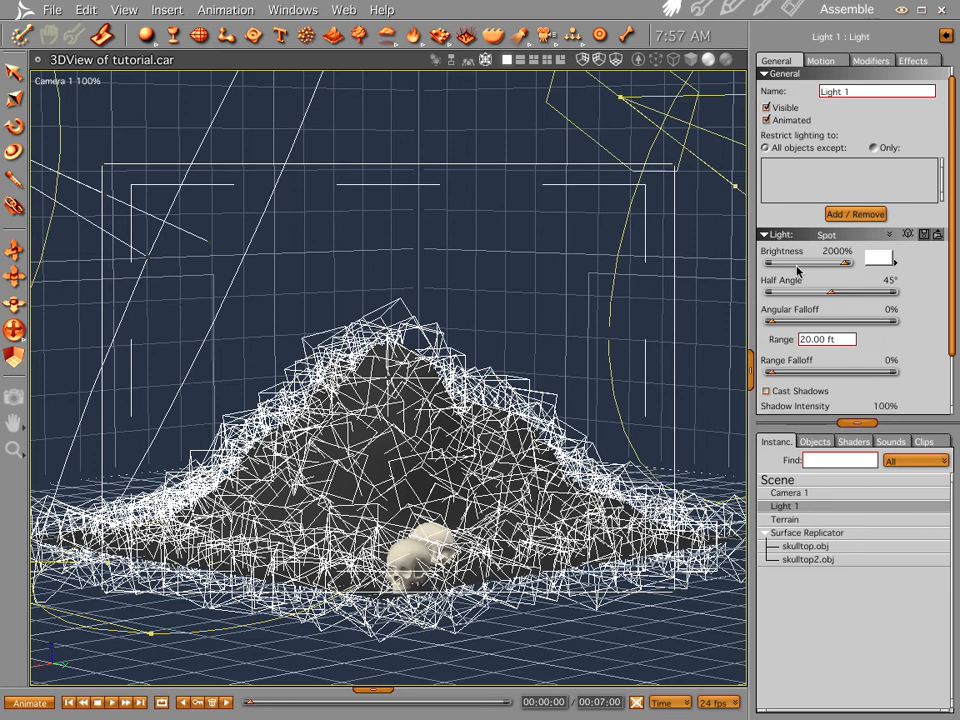
Show the Scene's effects settings and re-render the brightly lit skull pile
{"action": "left_click", "coordinate": [792, 483]}
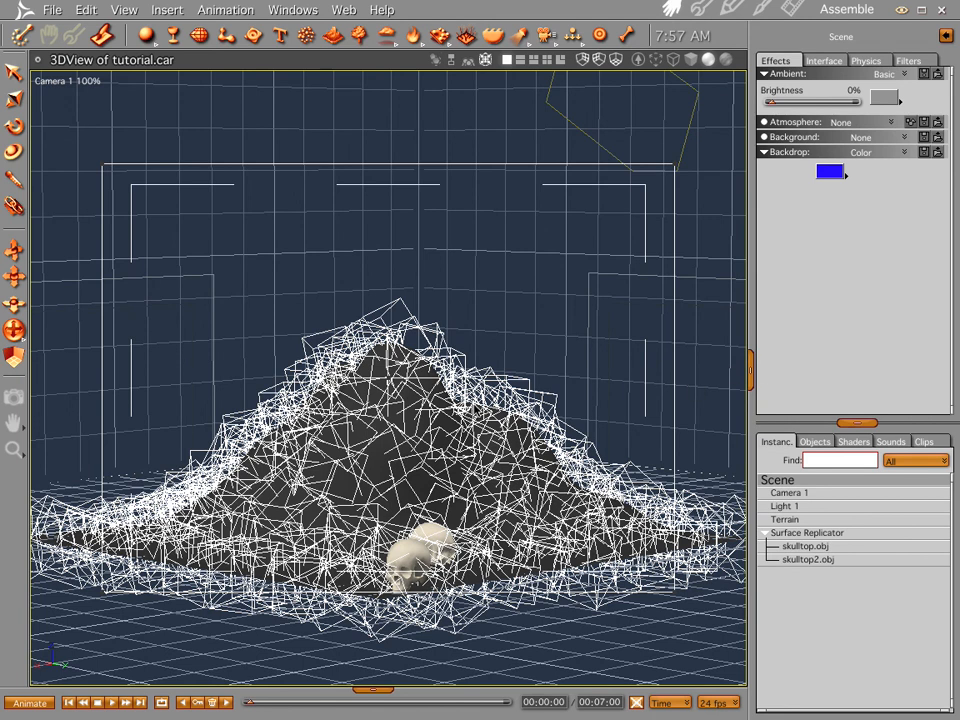
{"action": "key", "text": "ctrl+r"}
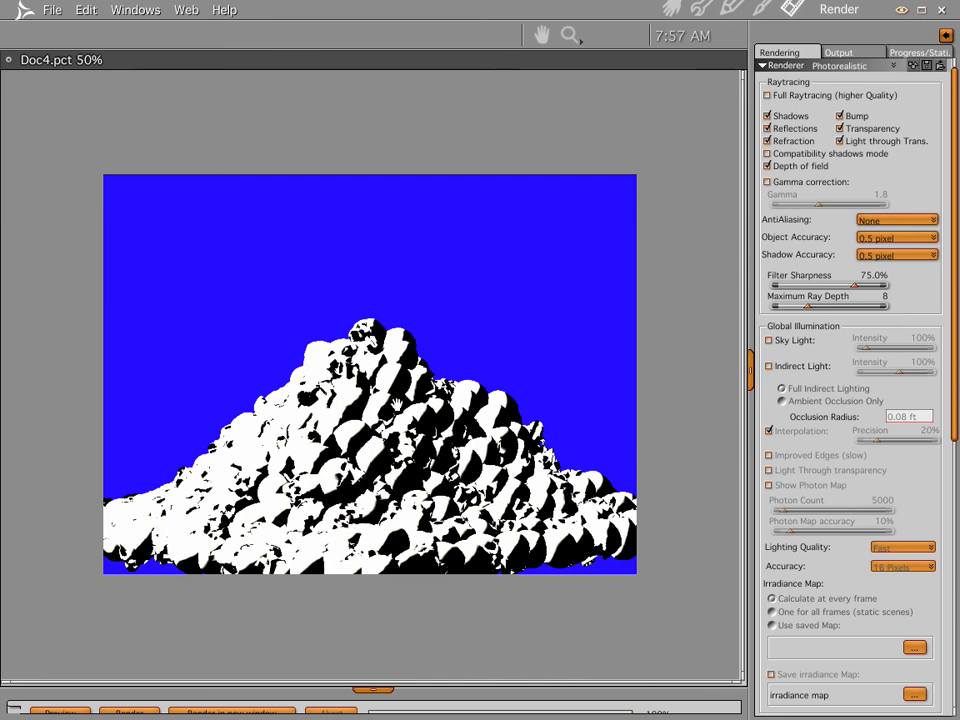
{"action": "left_click", "coordinate": [671, 9]}
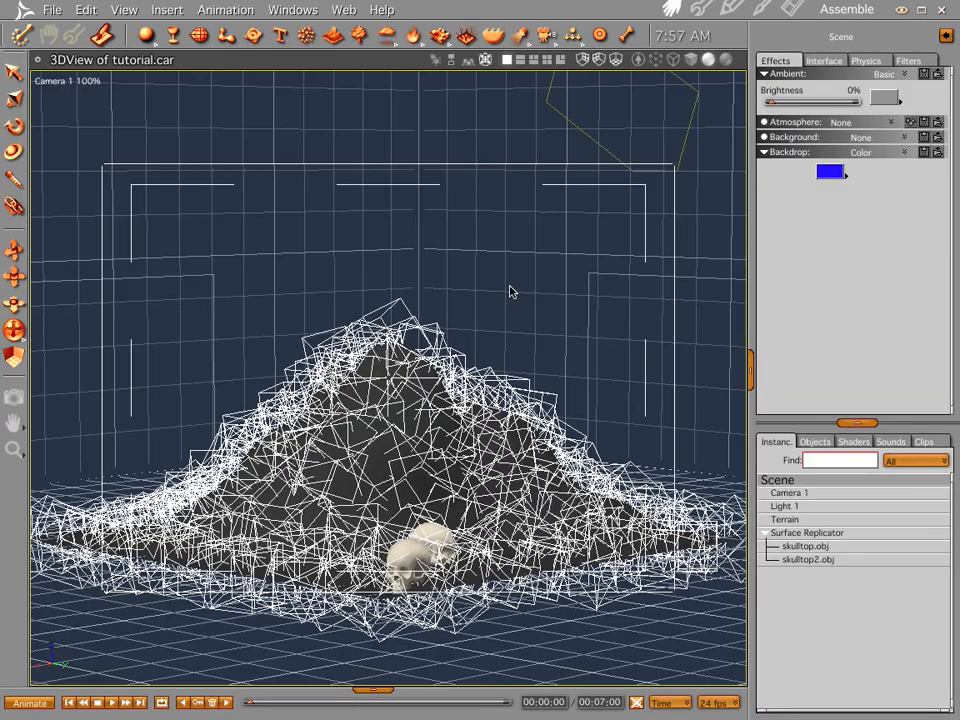
{"action": "middle_click_drag", "start_coordinate": [390, 468], "coordinate": [385, 369]}
{"action": "key", "text": "ctrl+r"}
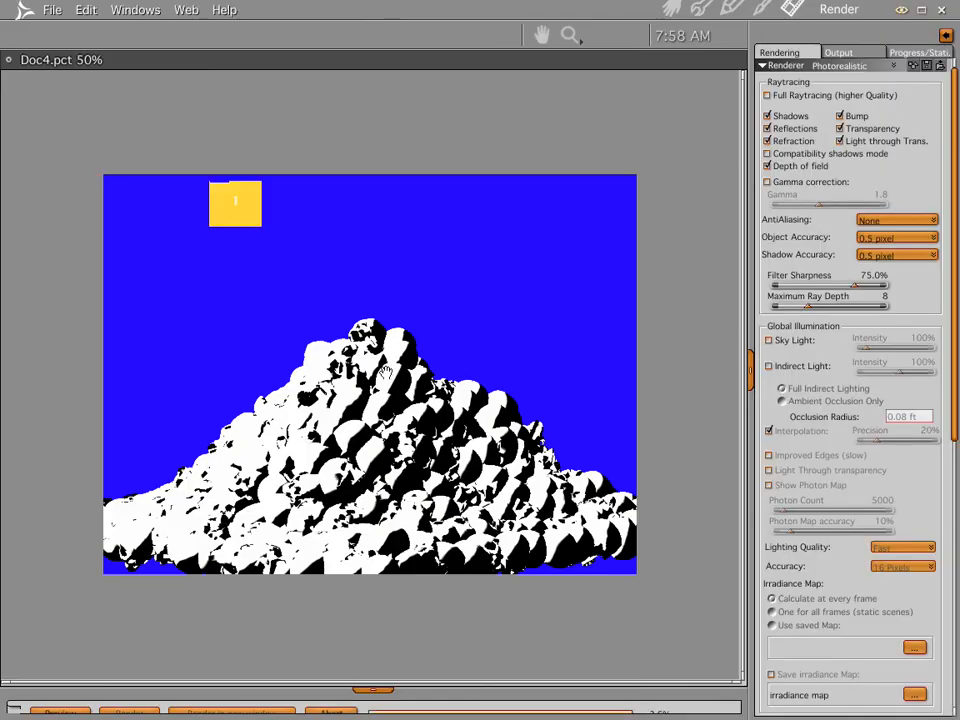